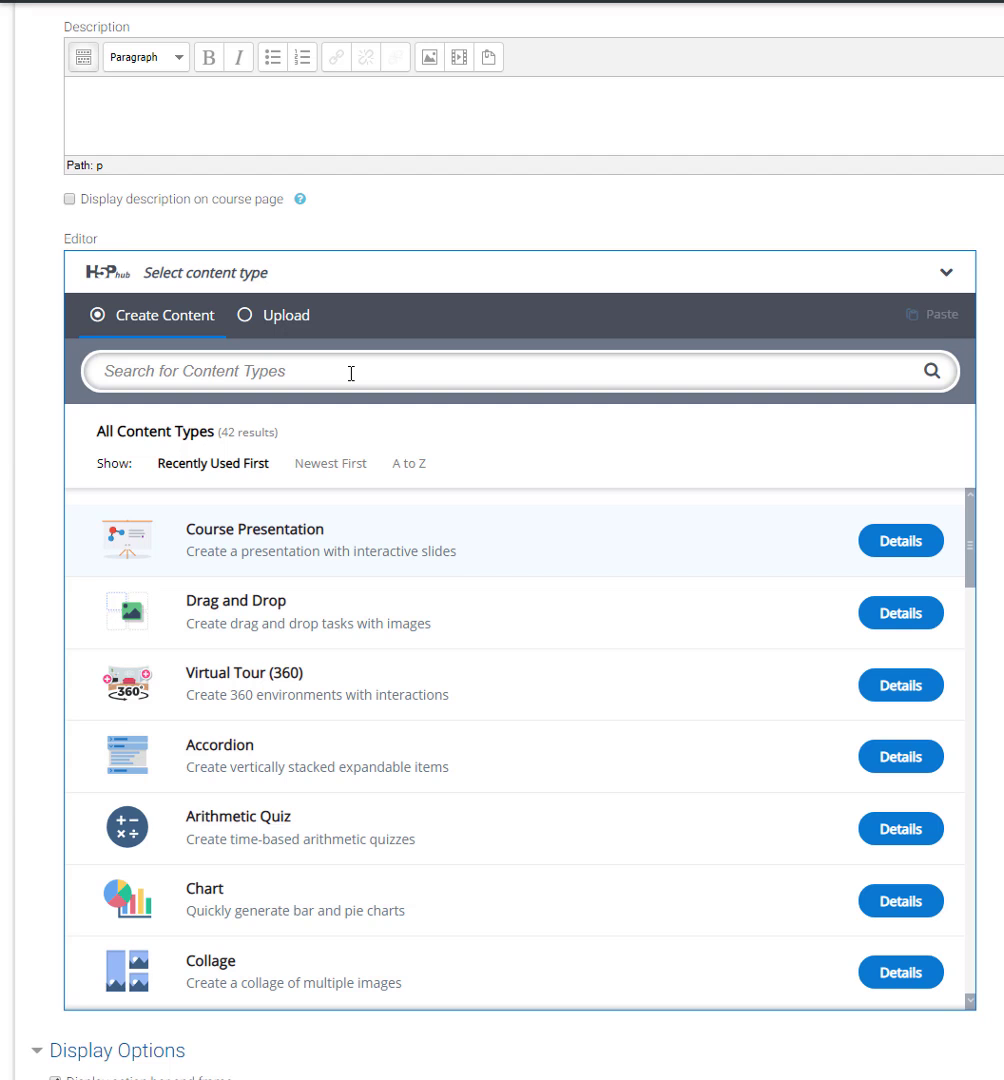
Search the content types for "Fill in the Blanks" and choose the Fill in the Blanks type
{"action": "left_click", "coordinate": [314, 379]}
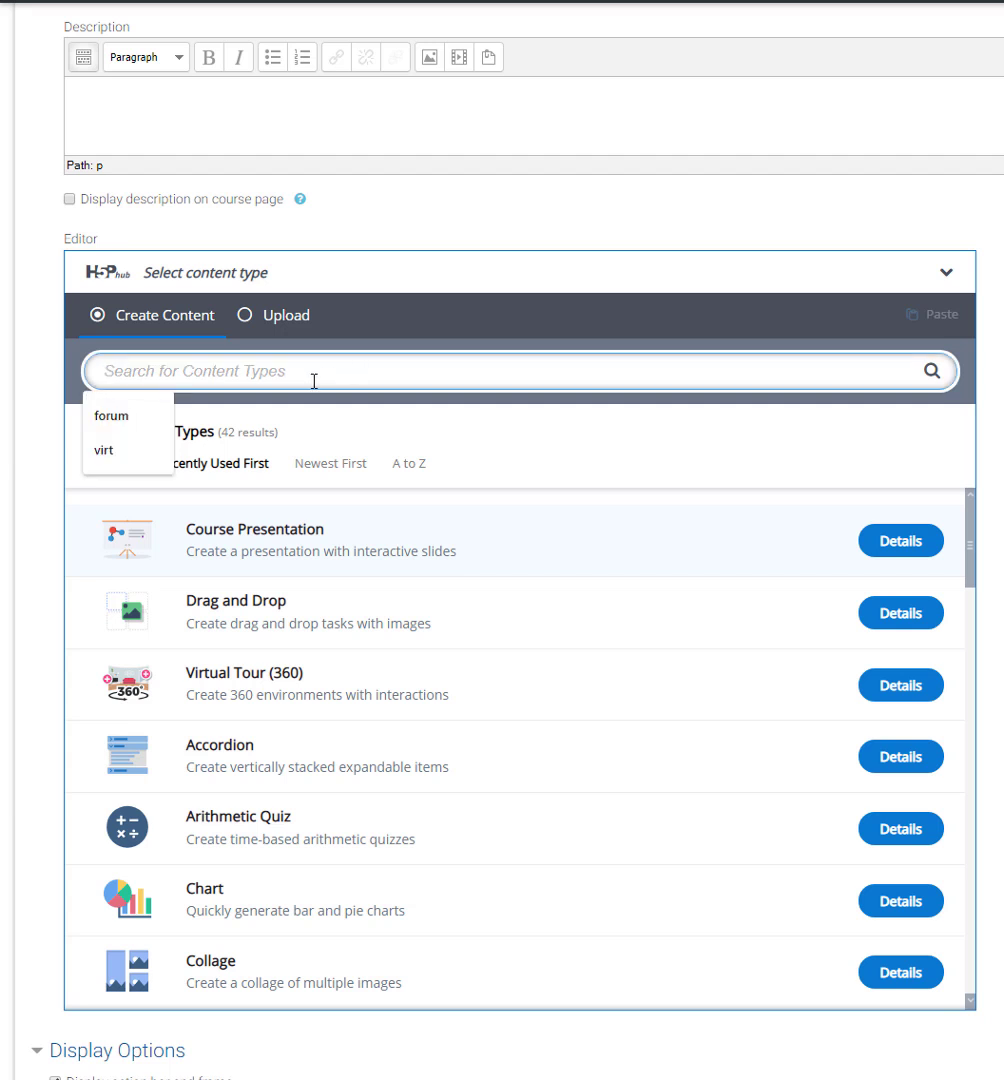
{"action": "type", "text": "Fill in th"}
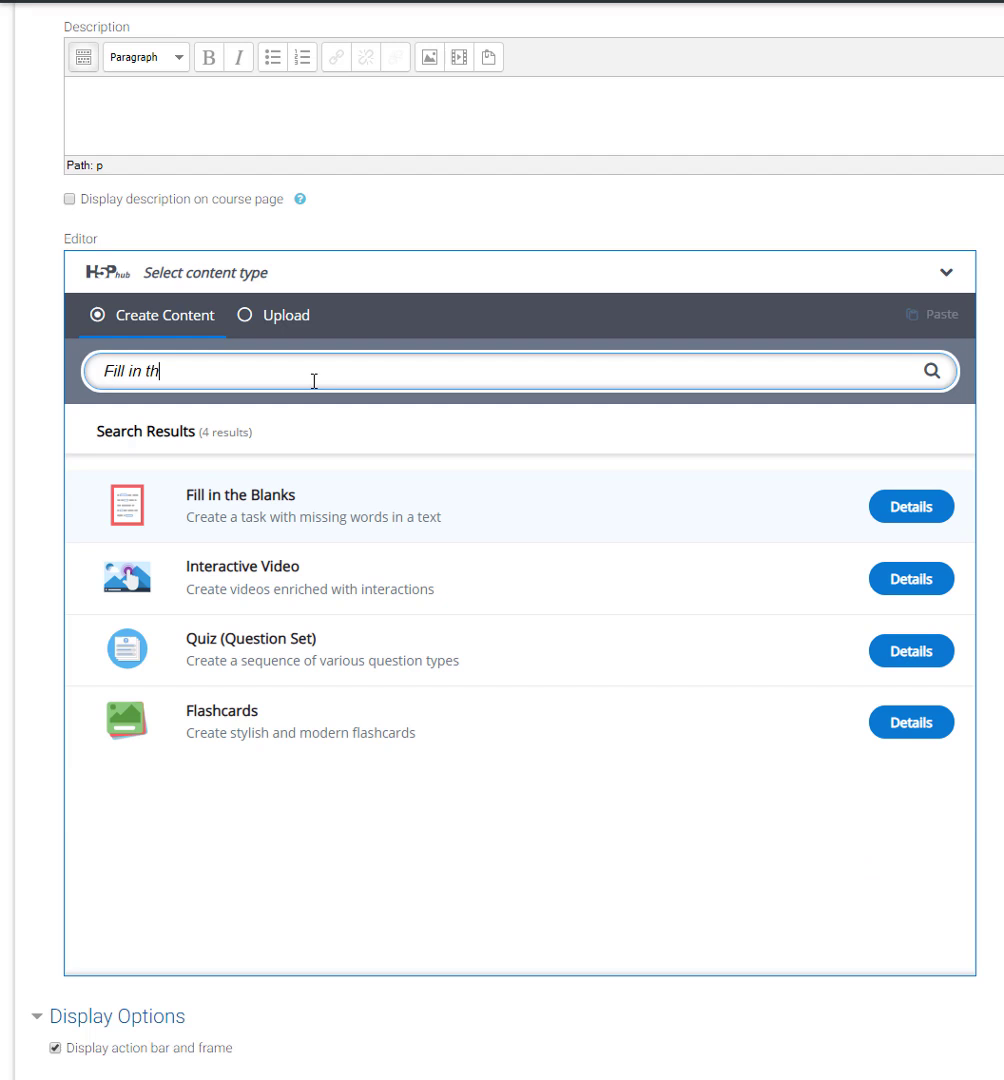
{"action": "type", "text": "e Blans"}
{"action": "key", "text": "BackSpace"}
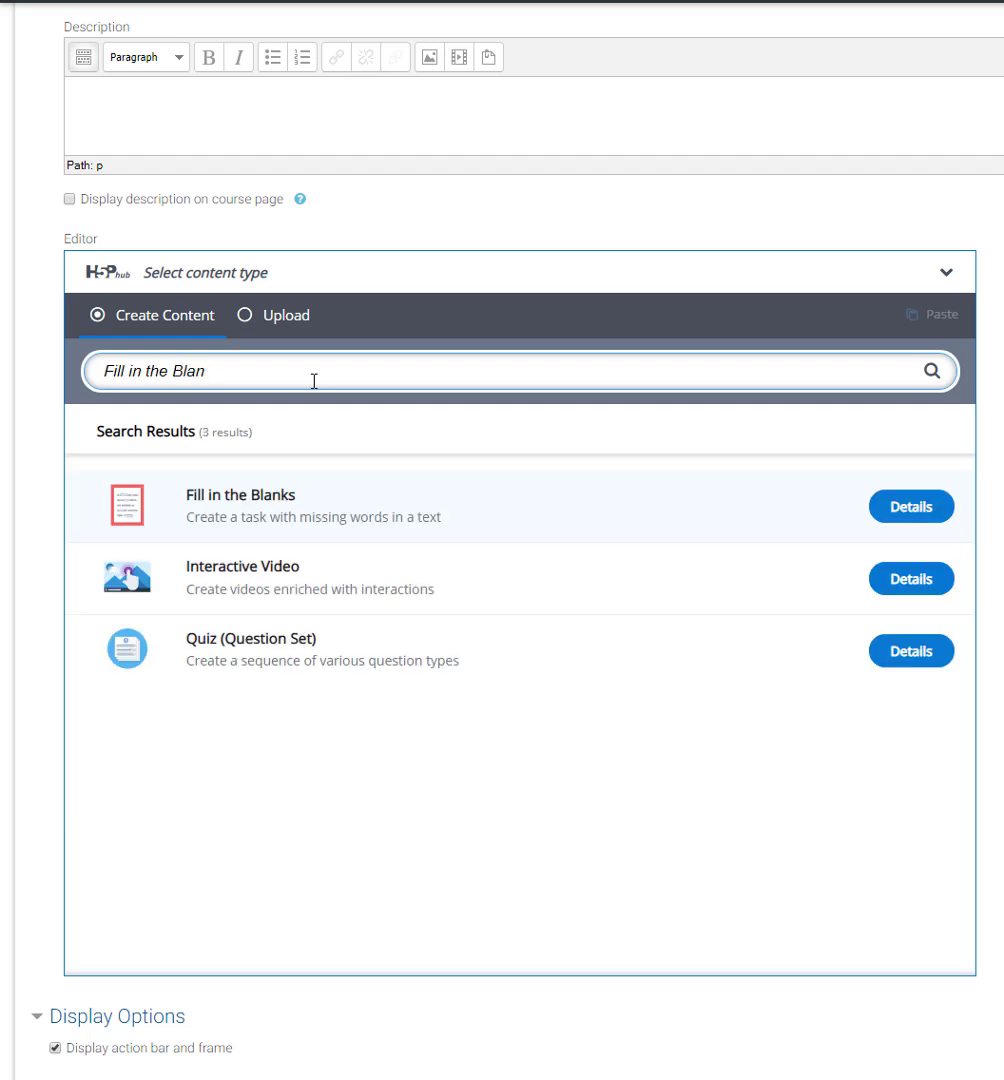
{"action": "type", "text": "ks"}
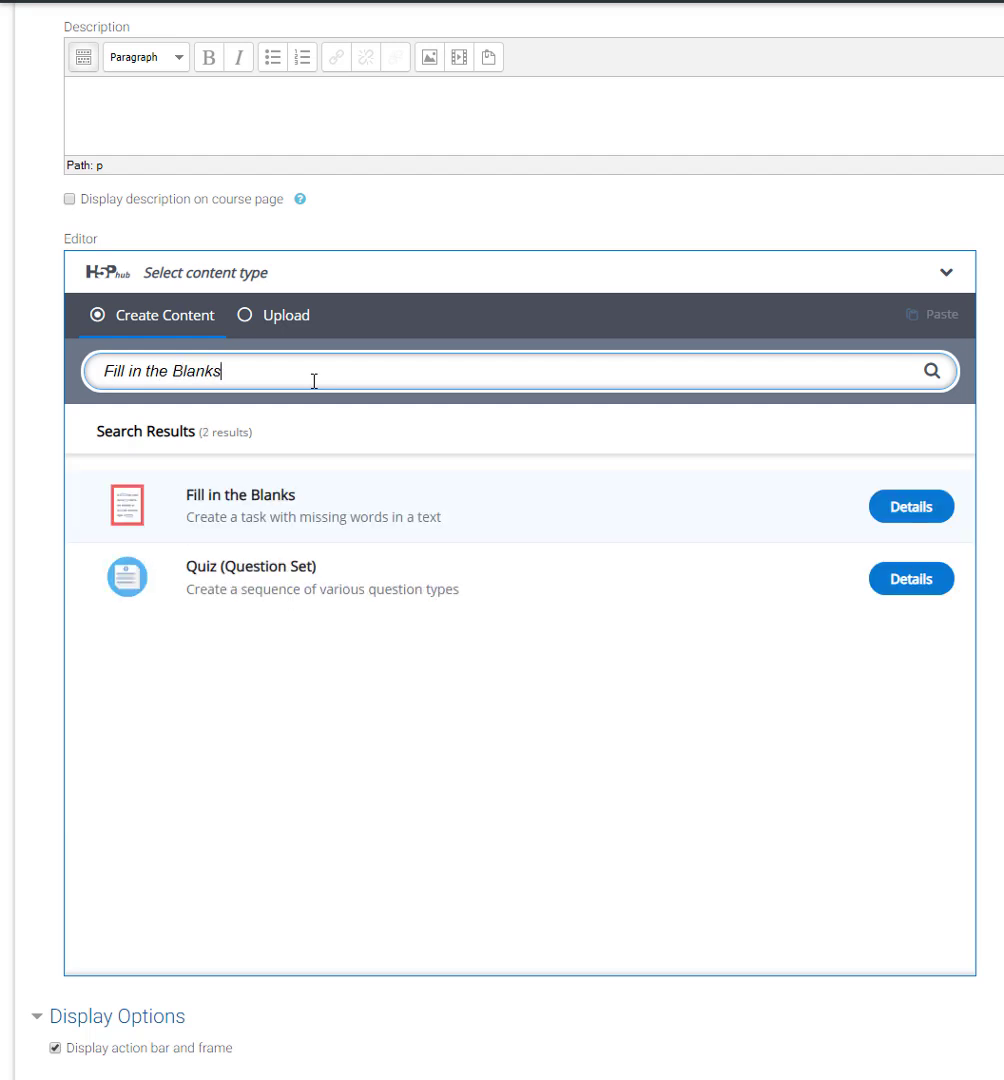
{"action": "left_click", "coordinate": [253, 513]}
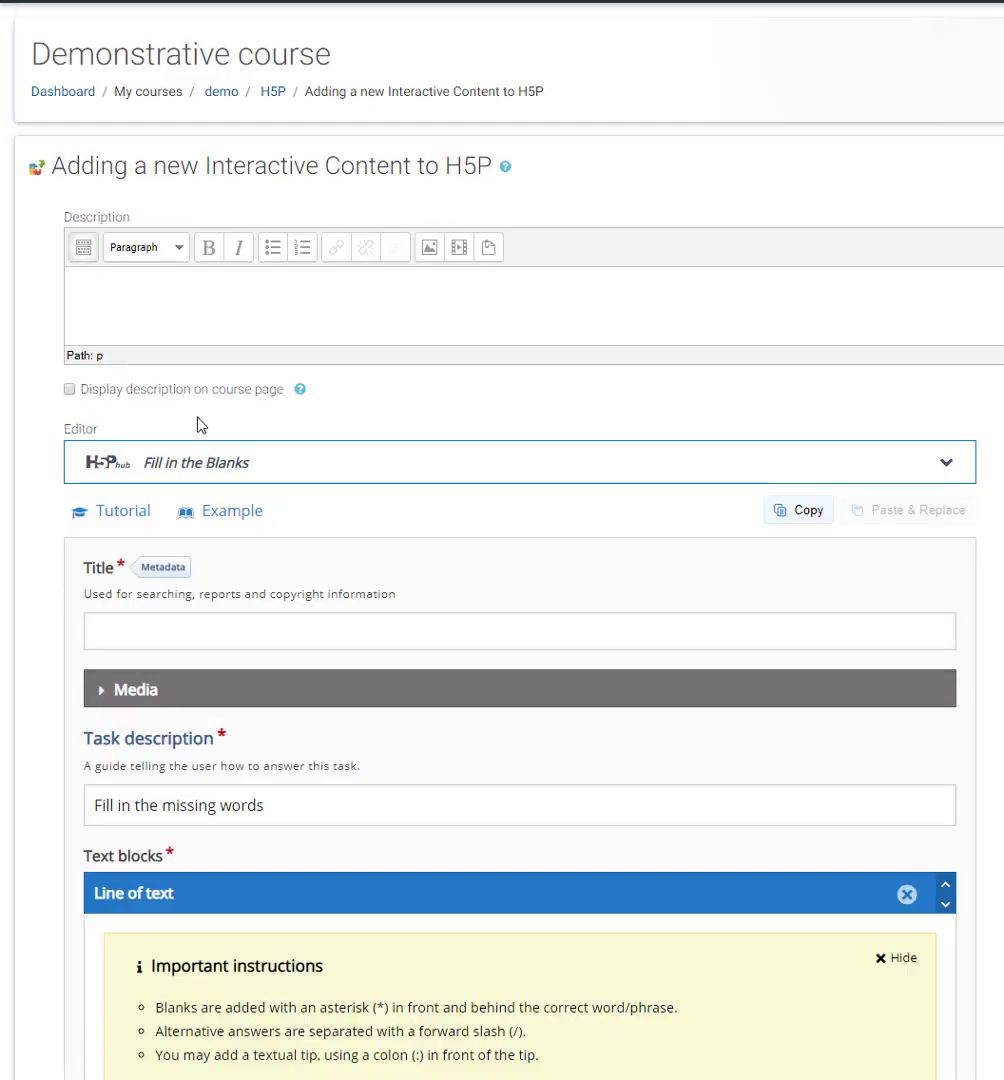
Enter "Here goes the Title of your Activity (Exercise)" as the activity's title
{"action": "scroll", "coordinate": [222, 418], "scroll_direction": "down", "scroll_amount": 1}
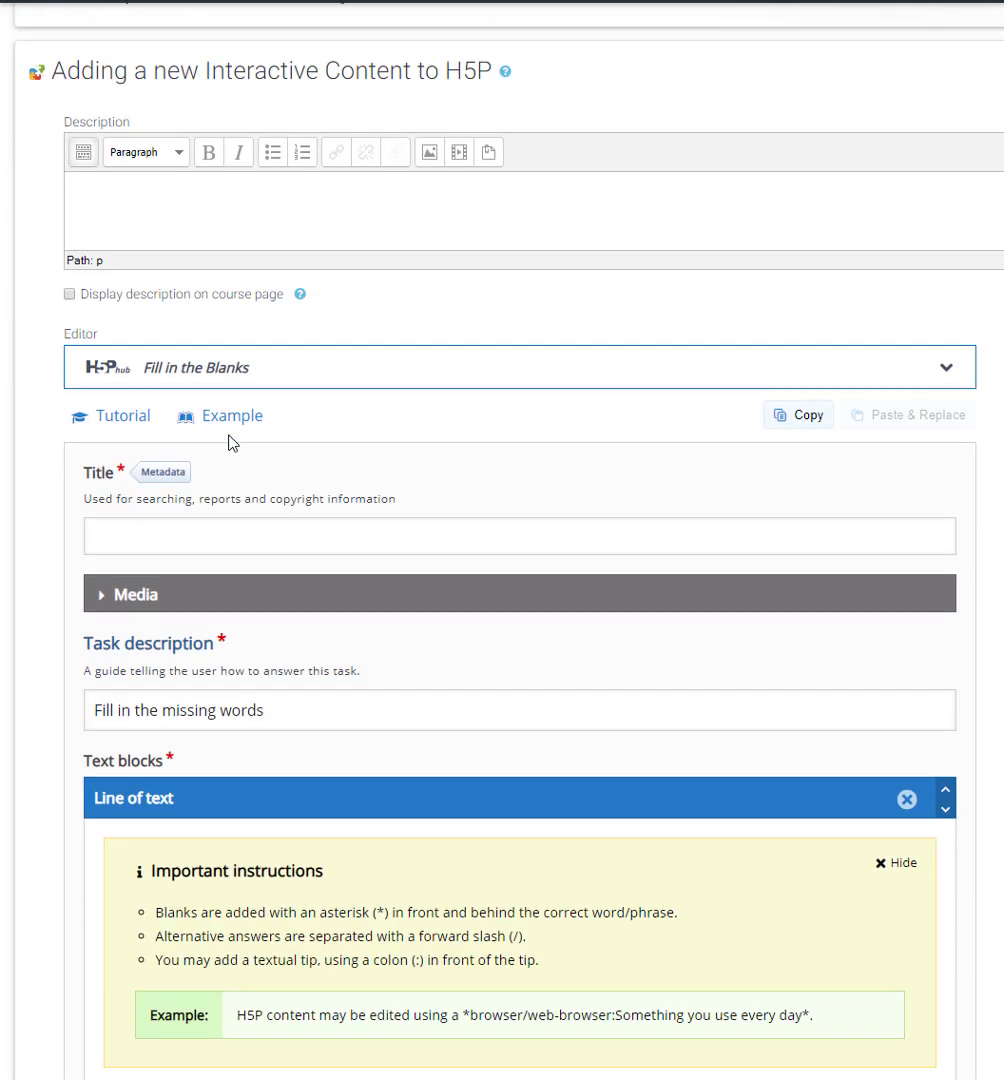
{"action": "scroll", "coordinate": [230, 443], "scroll_direction": "down", "scroll_amount": 1}
{"action": "left_click", "coordinate": [217, 440]}
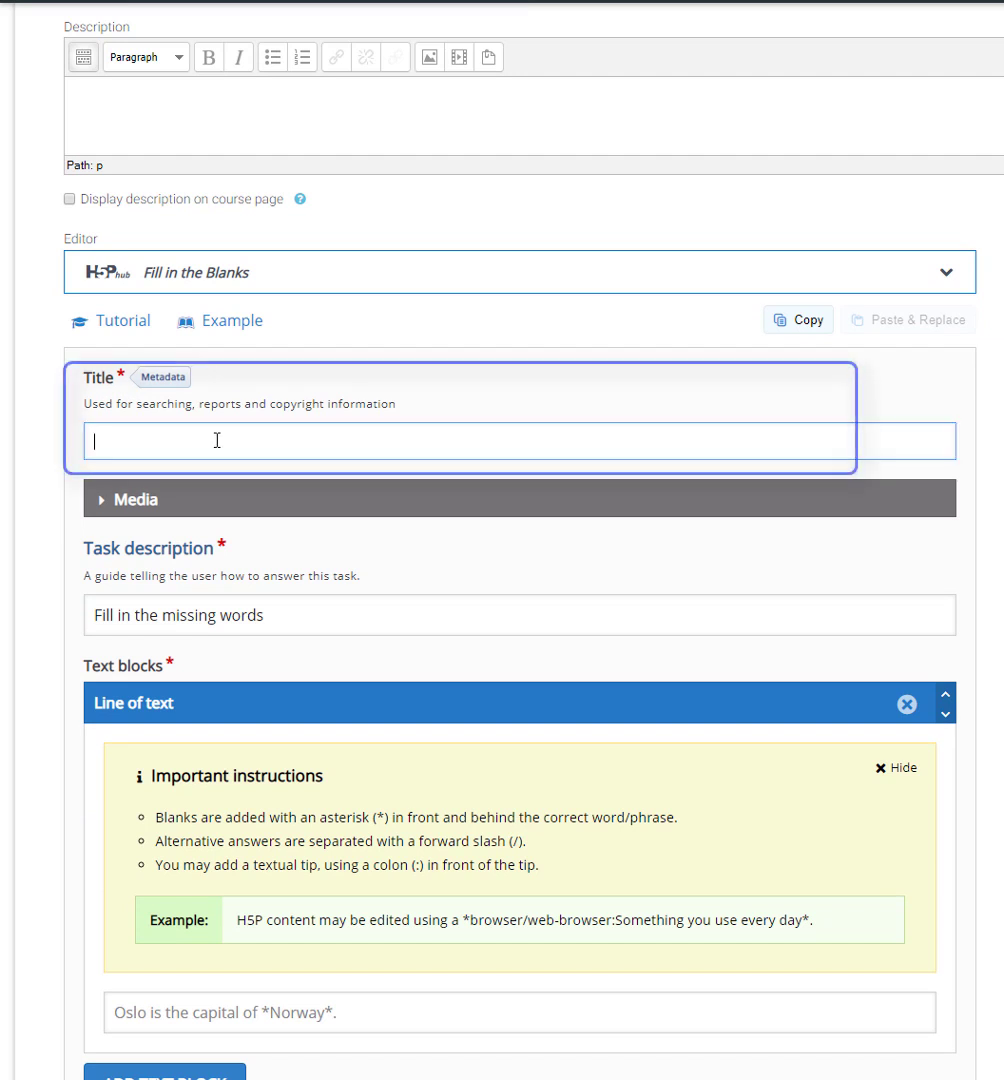
{"action": "type", "text": "Tere goes th"}
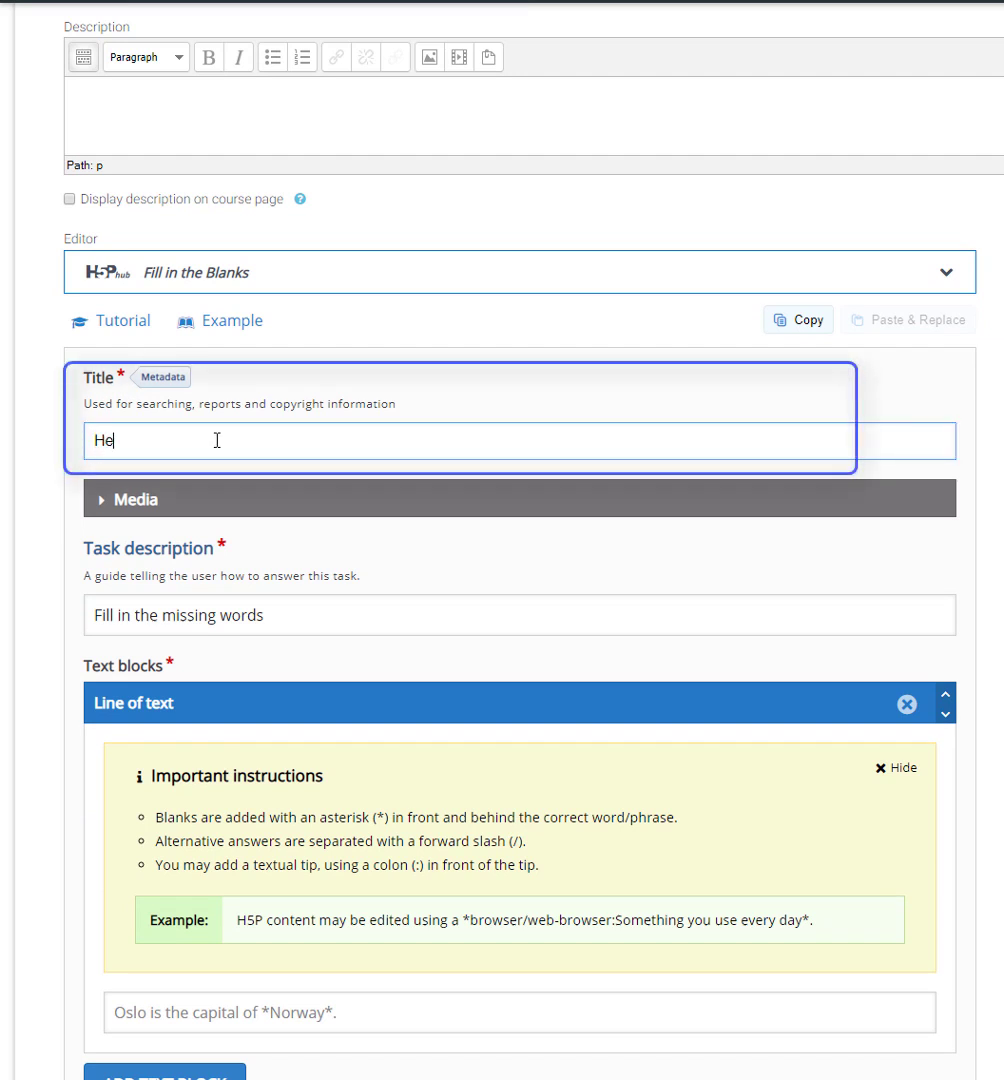
{"action": "type", "text": "e Title of your "}
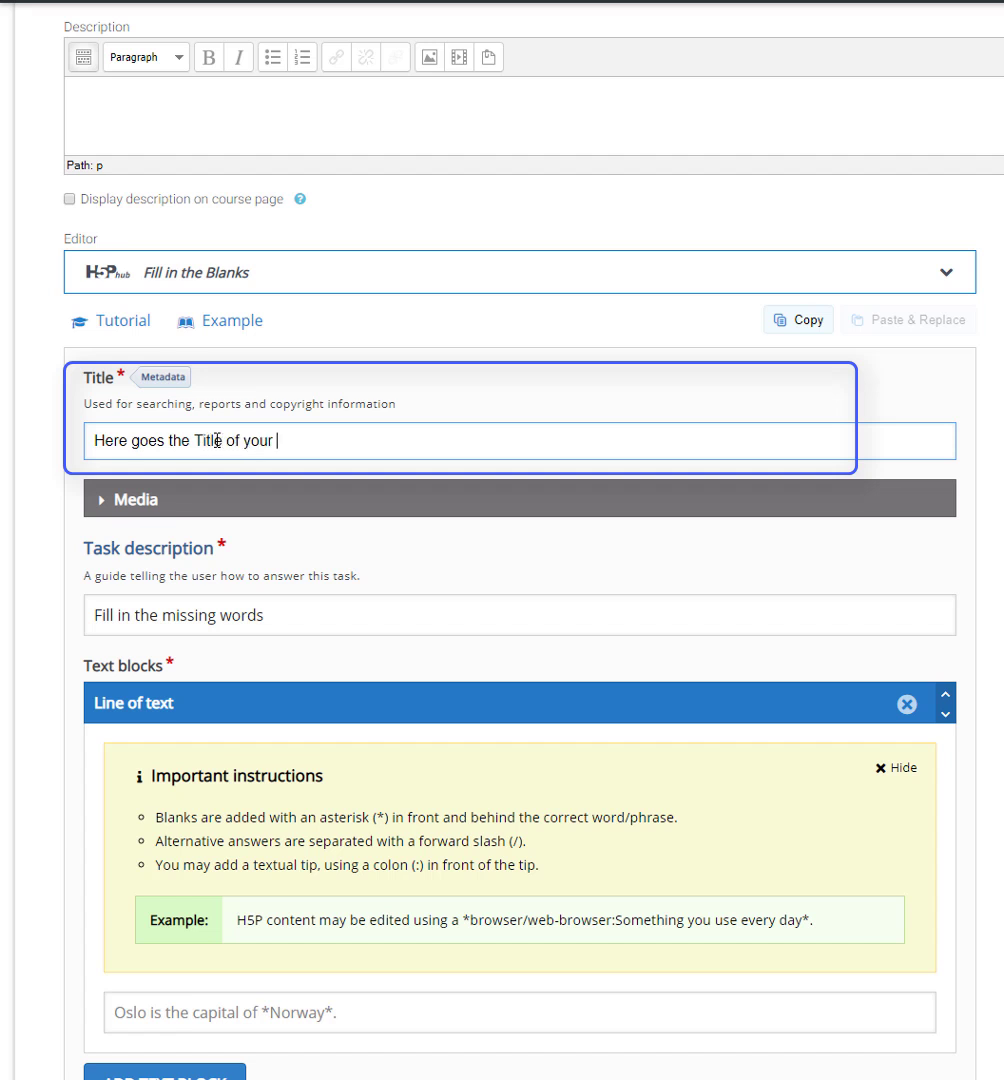
{"action": "type", "text": "Activity (Exercise)"}
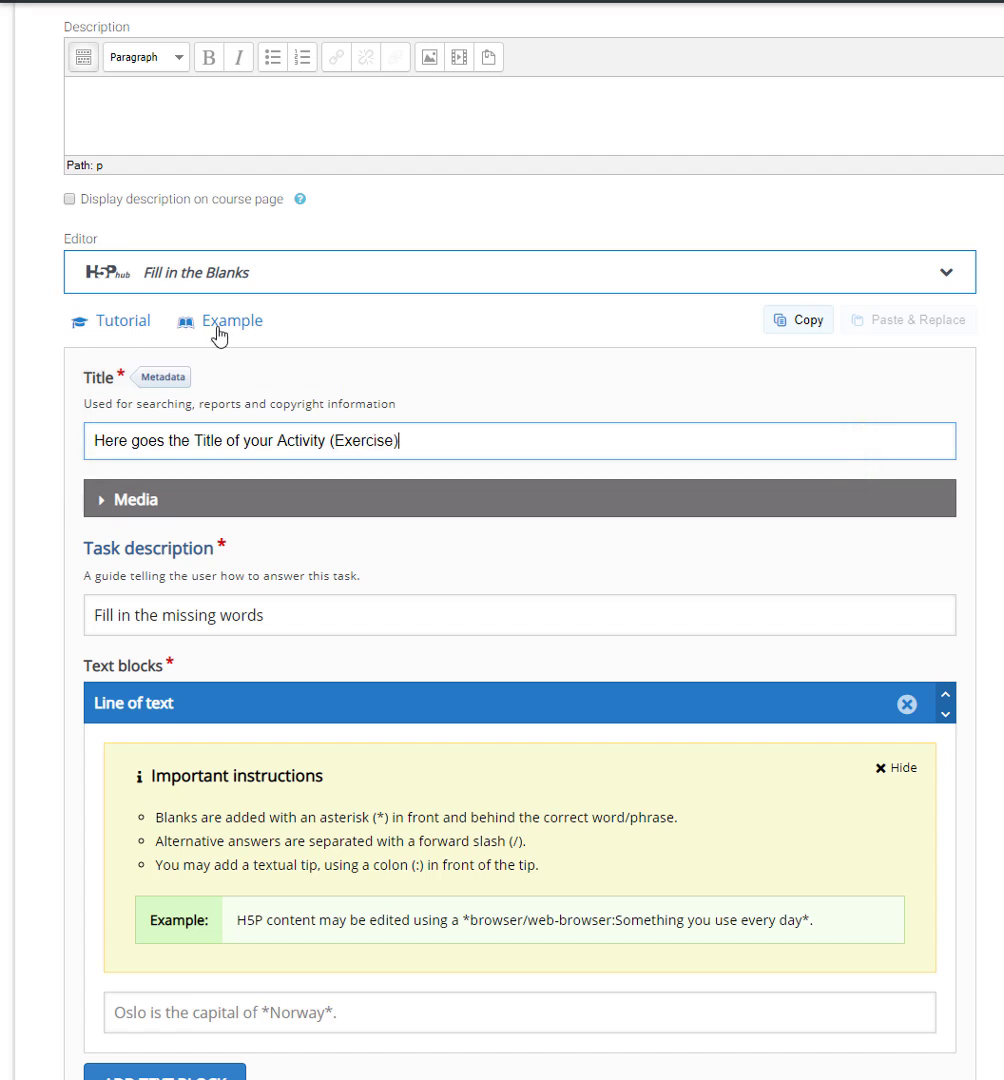
Examine which optional media types can be displayed above the question, leaving the media type unset
{"action": "left_click", "coordinate": [138, 510]}
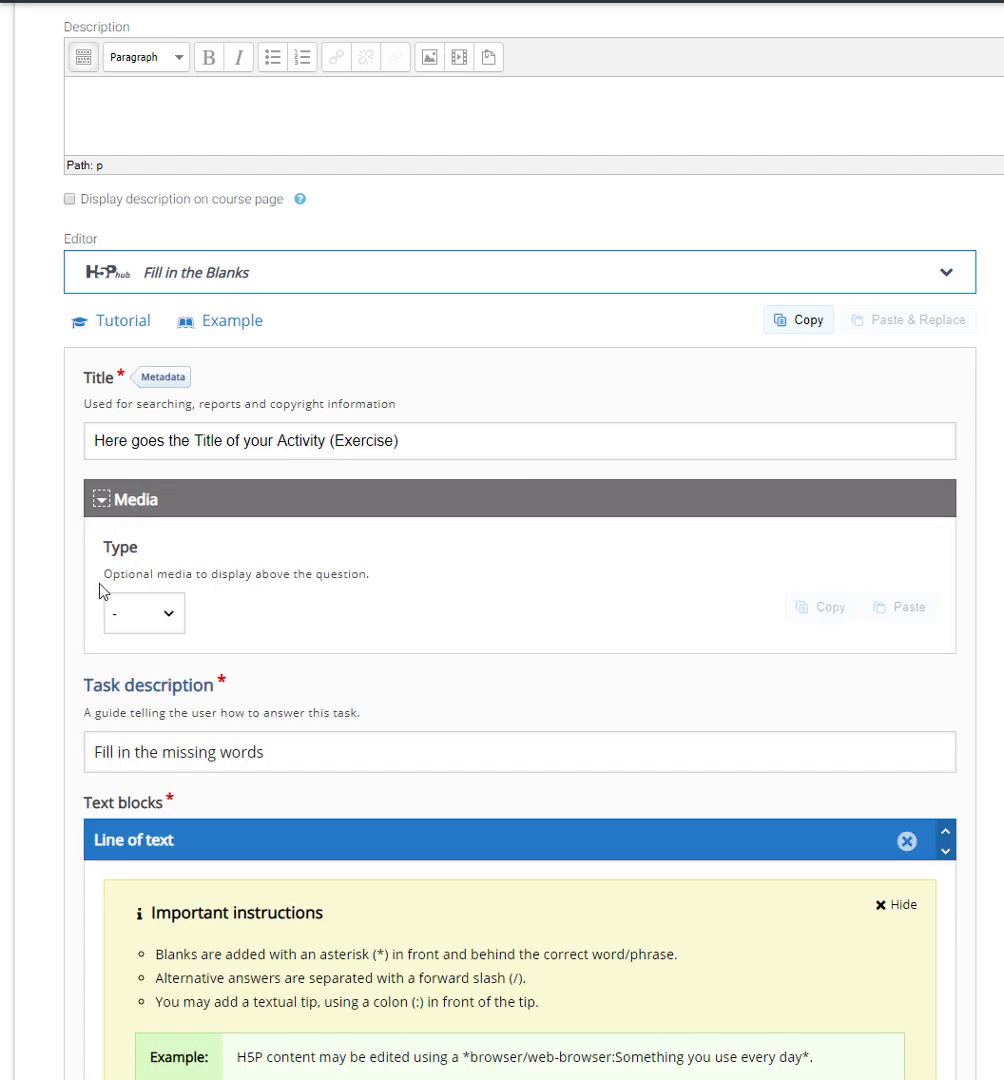
{"action": "left_click_drag", "start_coordinate": [106, 574], "coordinate": [367, 574]}
{"action": "left_click", "coordinate": [169, 614]}
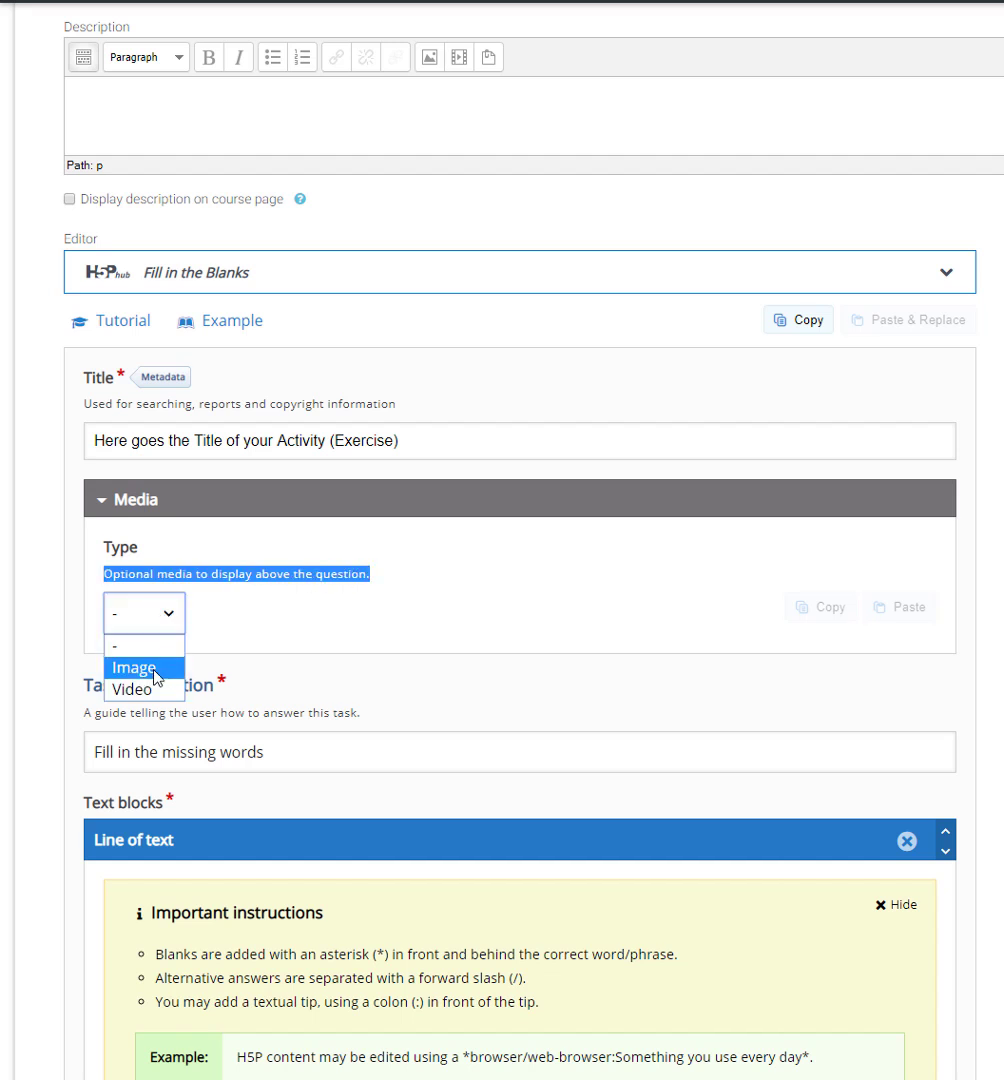
{"action": "left_click", "coordinate": [176, 621]}
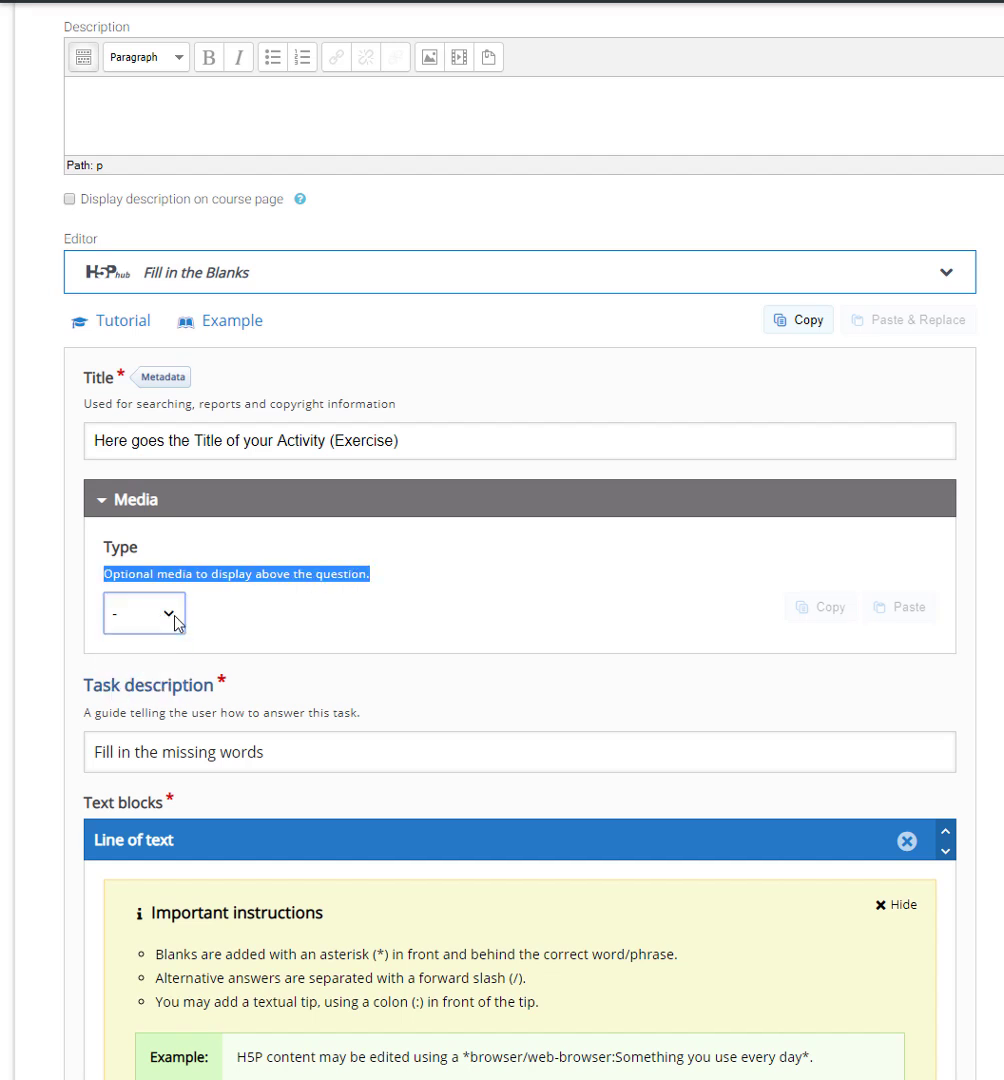
{"action": "left_click", "coordinate": [140, 505]}
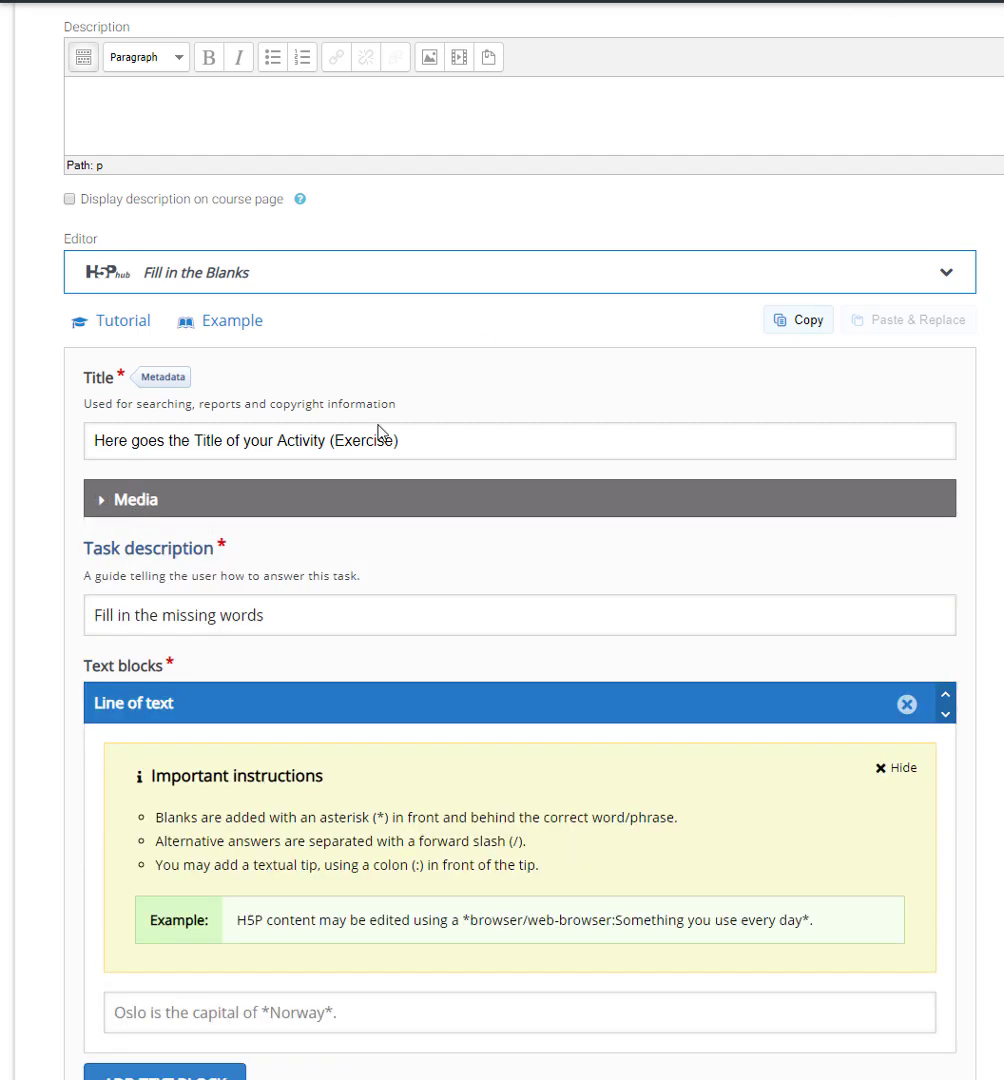
Replace the task description with "Of which countries are Berlin, Washington, Beijing, Canberra and Brasilia the capitals?"
{"action": "left_click", "coordinate": [133, 622]}
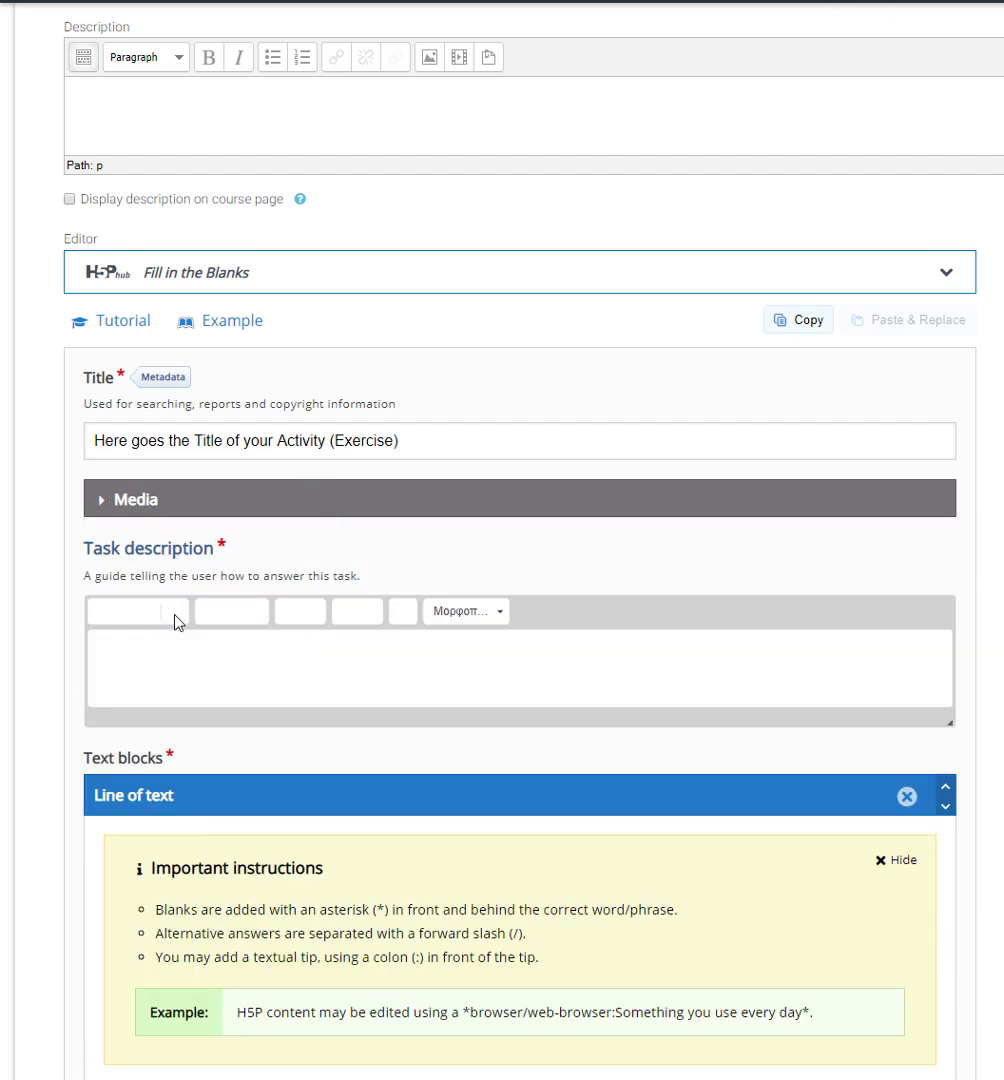
{"action": "triple_click", "coordinate": [220, 667]}
{"action": "type", "text": "O"}
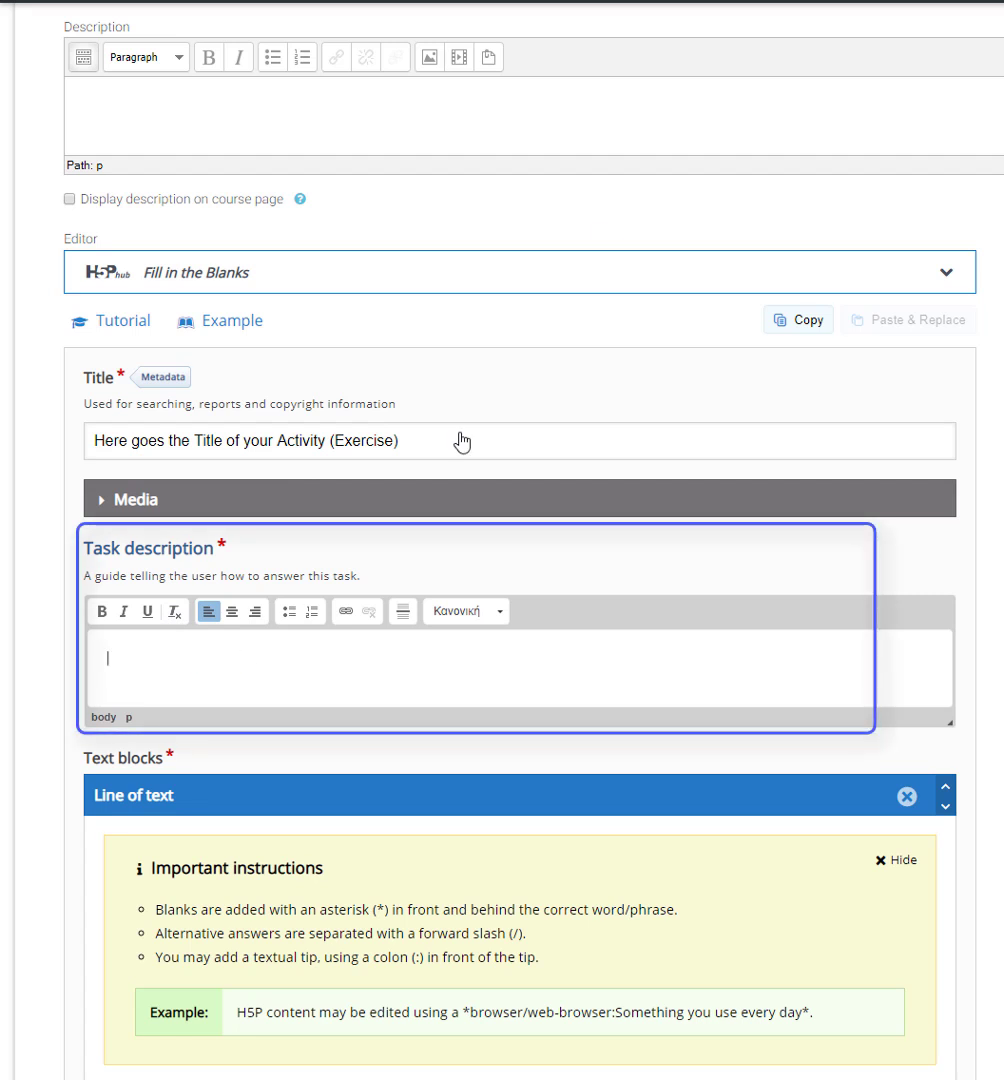
{"action": "left_click", "coordinate": [528, 450]}
{"action": "left_click", "coordinate": [381, 700]}
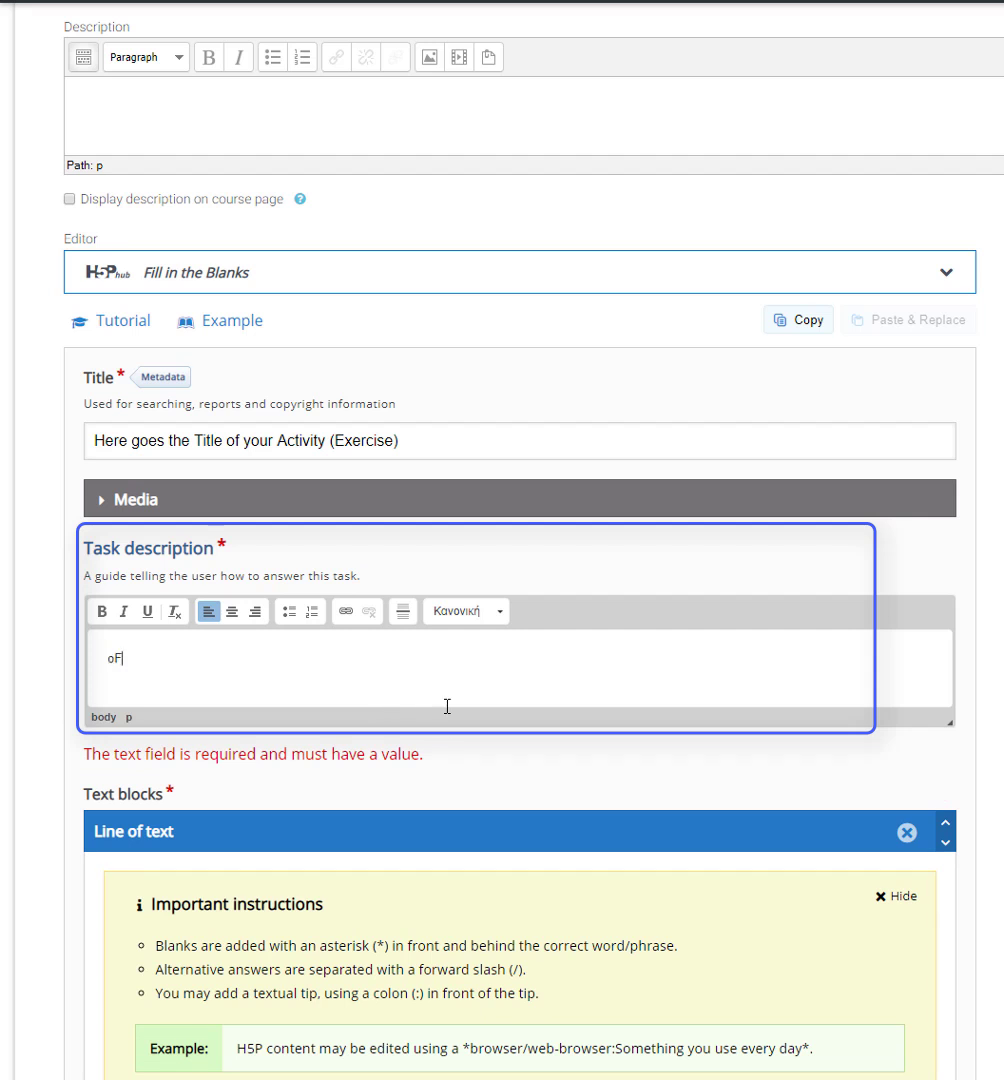
{"action": "type", "text": "Of which countries are Berlin, Washington, B"}
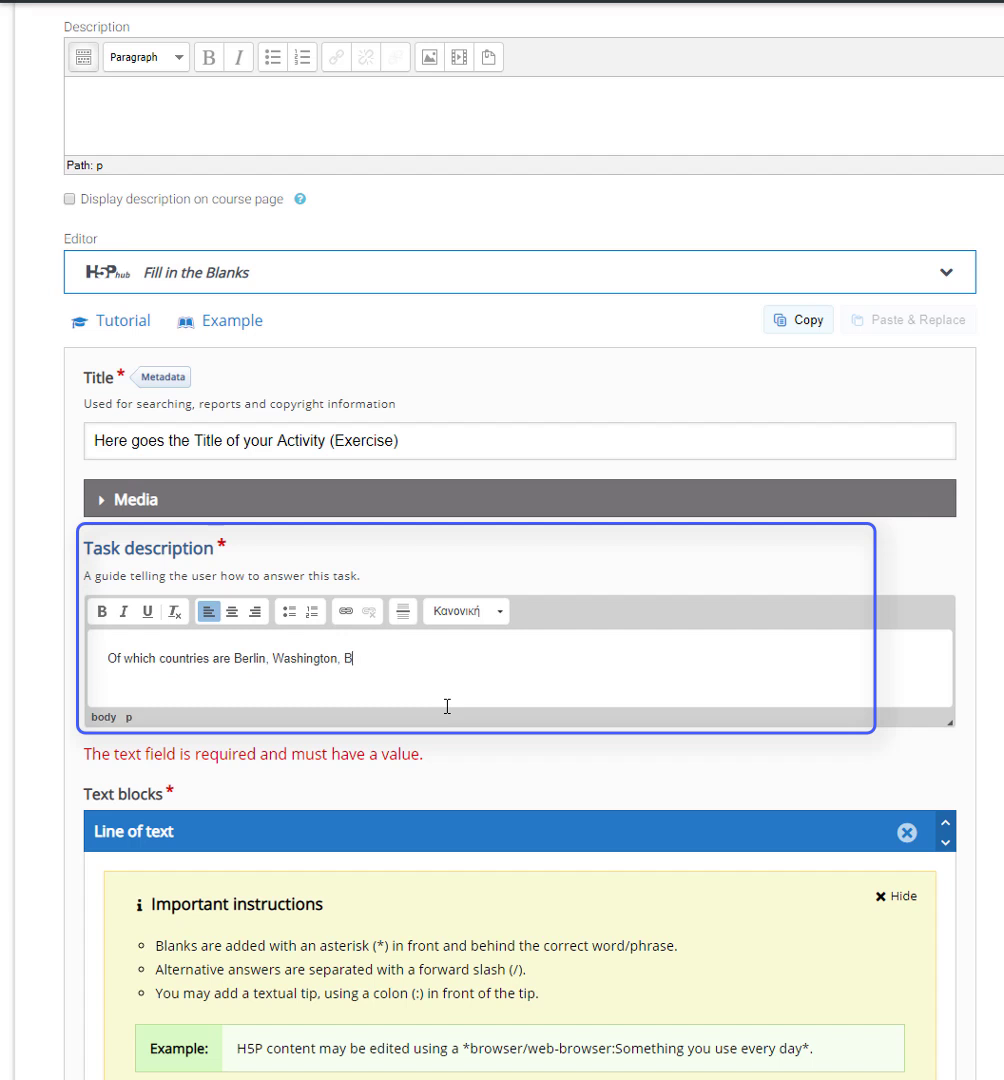
{"action": "type", "text": "eijing, Canberra and Brasilia"}
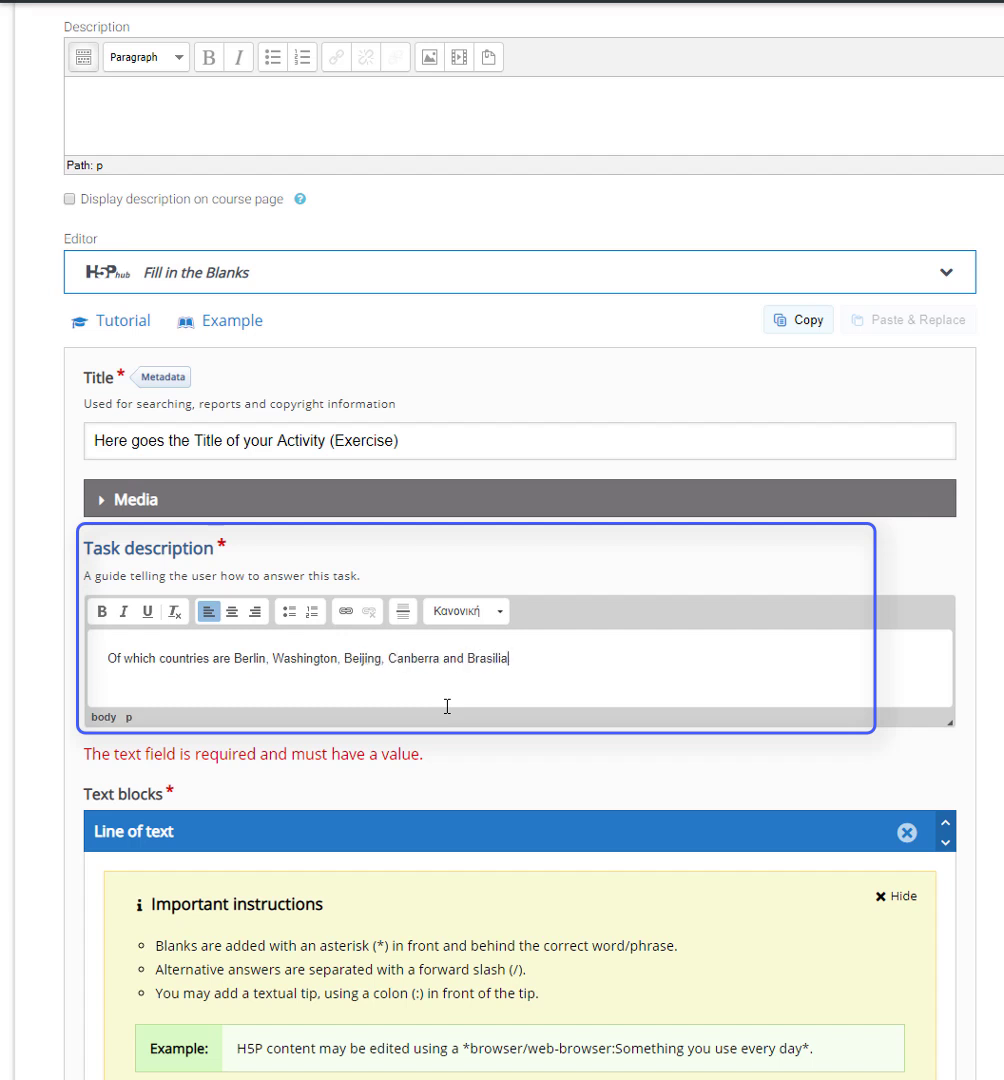
{"action": "type", "text": " the capitals?"}
Make the word "capitals" bold in the task description
{"action": "double_click", "coordinate": [557, 658]}
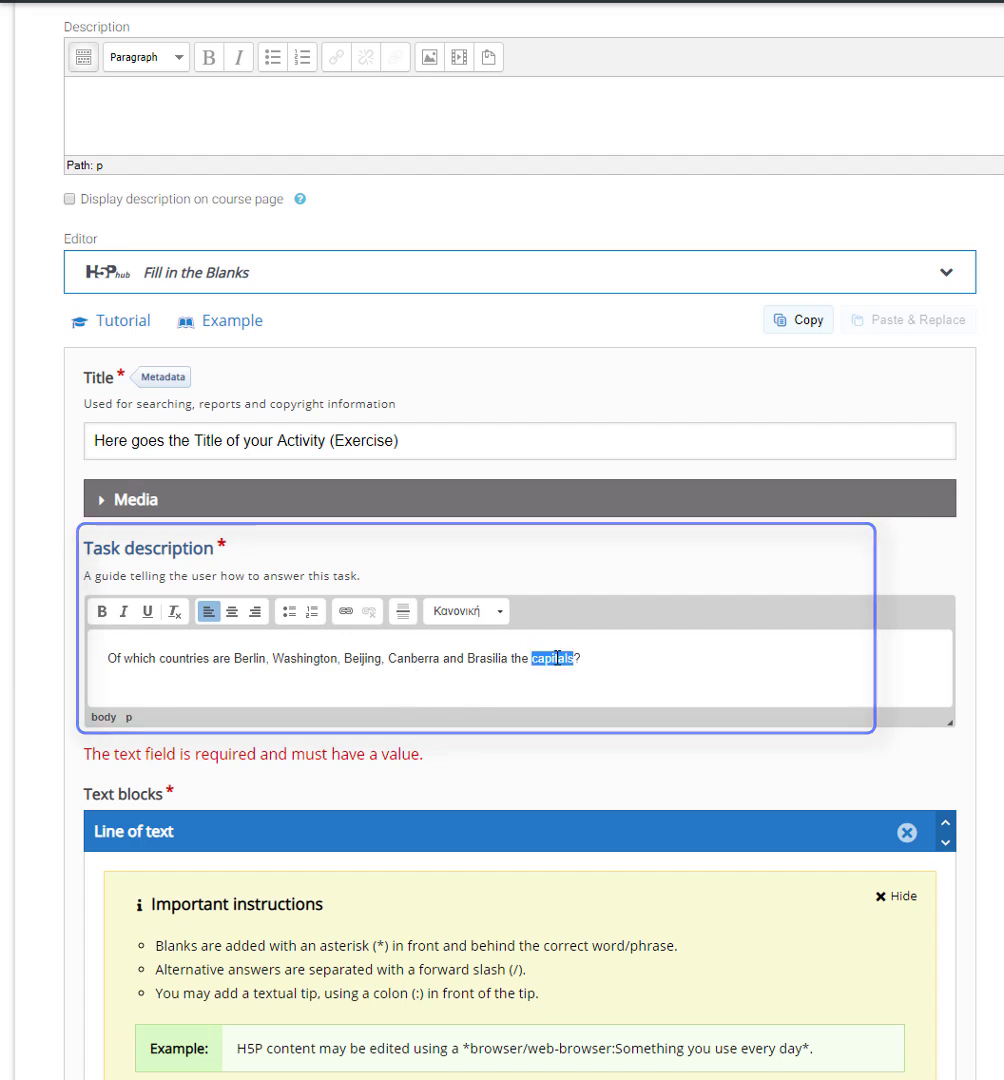
{"action": "left_click", "coordinate": [99, 611]}
{"action": "left_click", "coordinate": [651, 656]}
Fill the first text block with "*Brasilia* is the capital of Brazil.", marking Brasilia as the blank
{"action": "scroll", "coordinate": [619, 679], "scroll_direction": "down", "scroll_amount": 1}
{"action": "scroll", "coordinate": [619, 679], "scroll_direction": "down", "scroll_amount": 4}
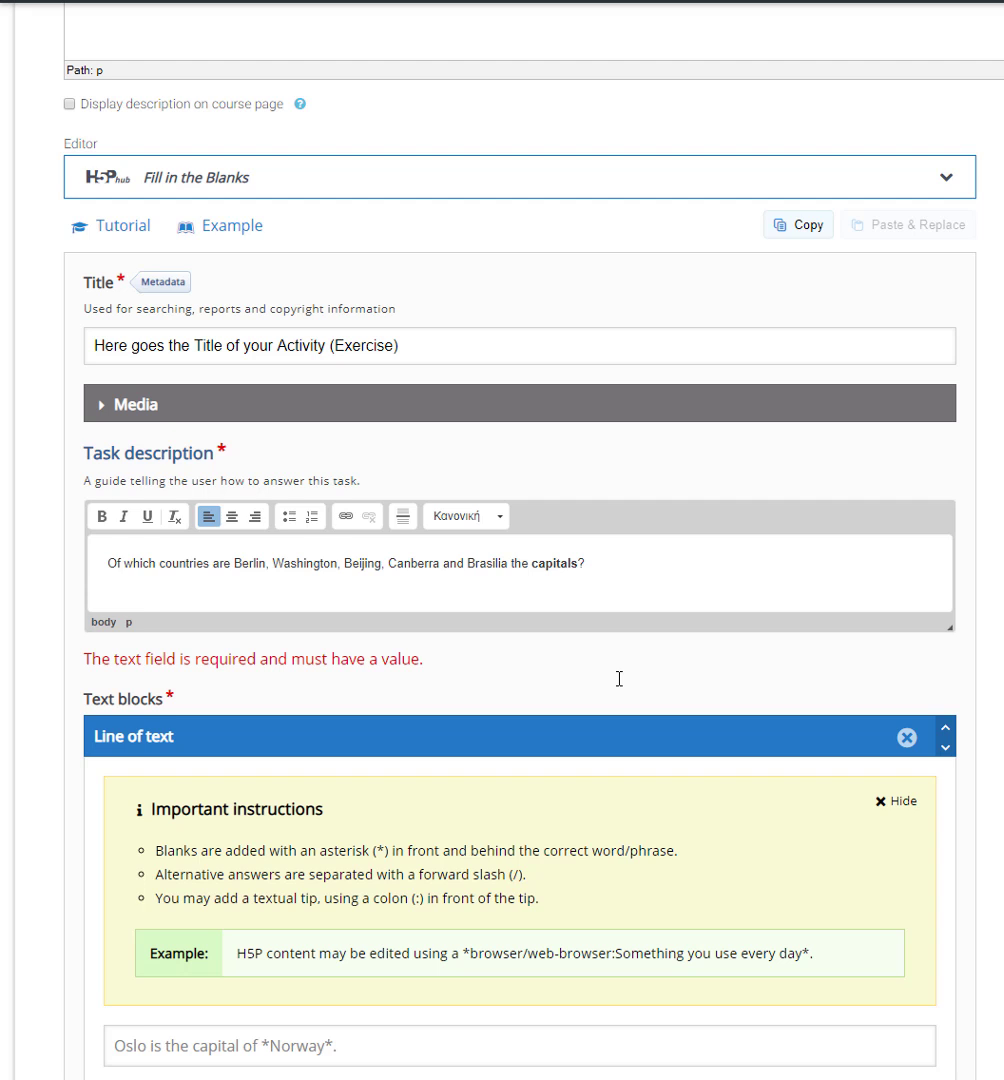
{"action": "scroll", "coordinate": [612, 684], "scroll_direction": "down", "scroll_amount": 1}
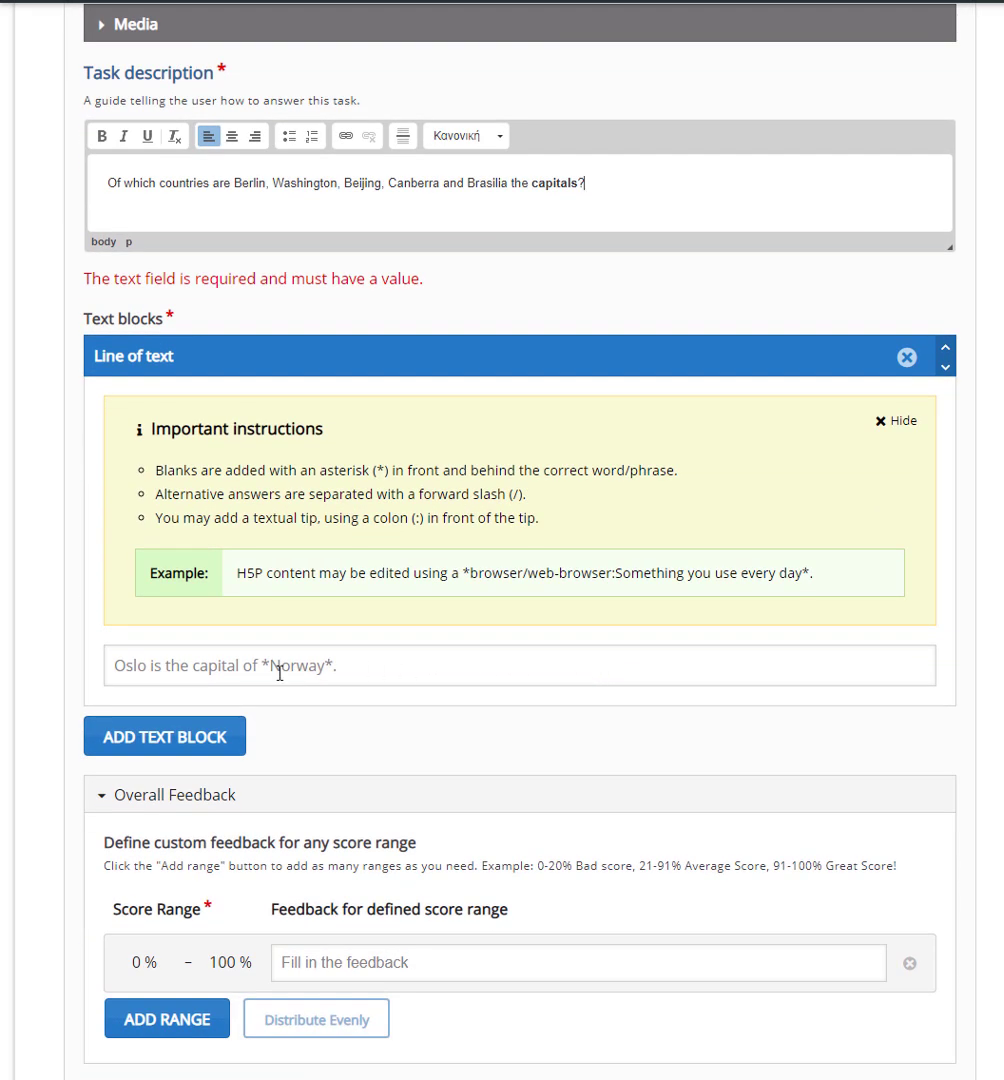
{"action": "left_click", "coordinate": [258, 668]}
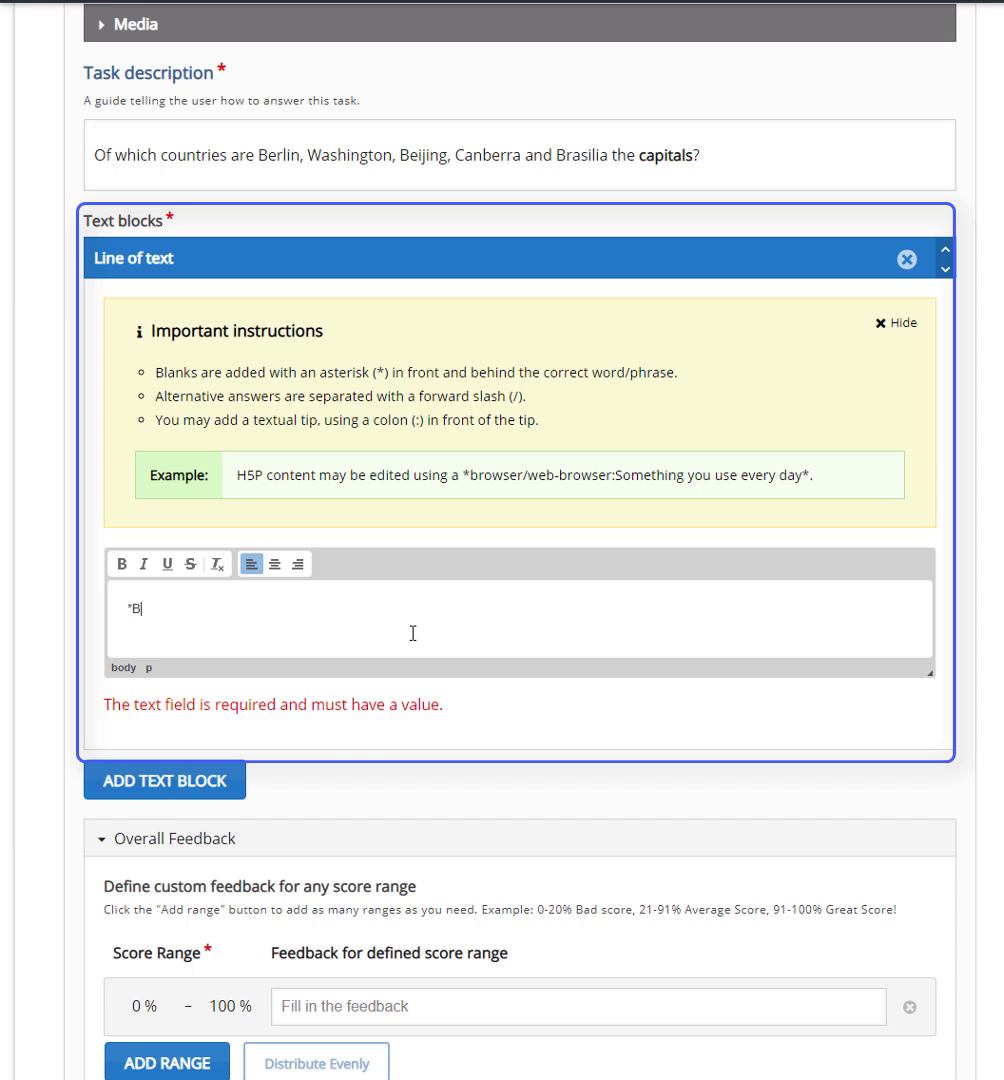
{"action": "type", "text": "rasilia*&is the c"}
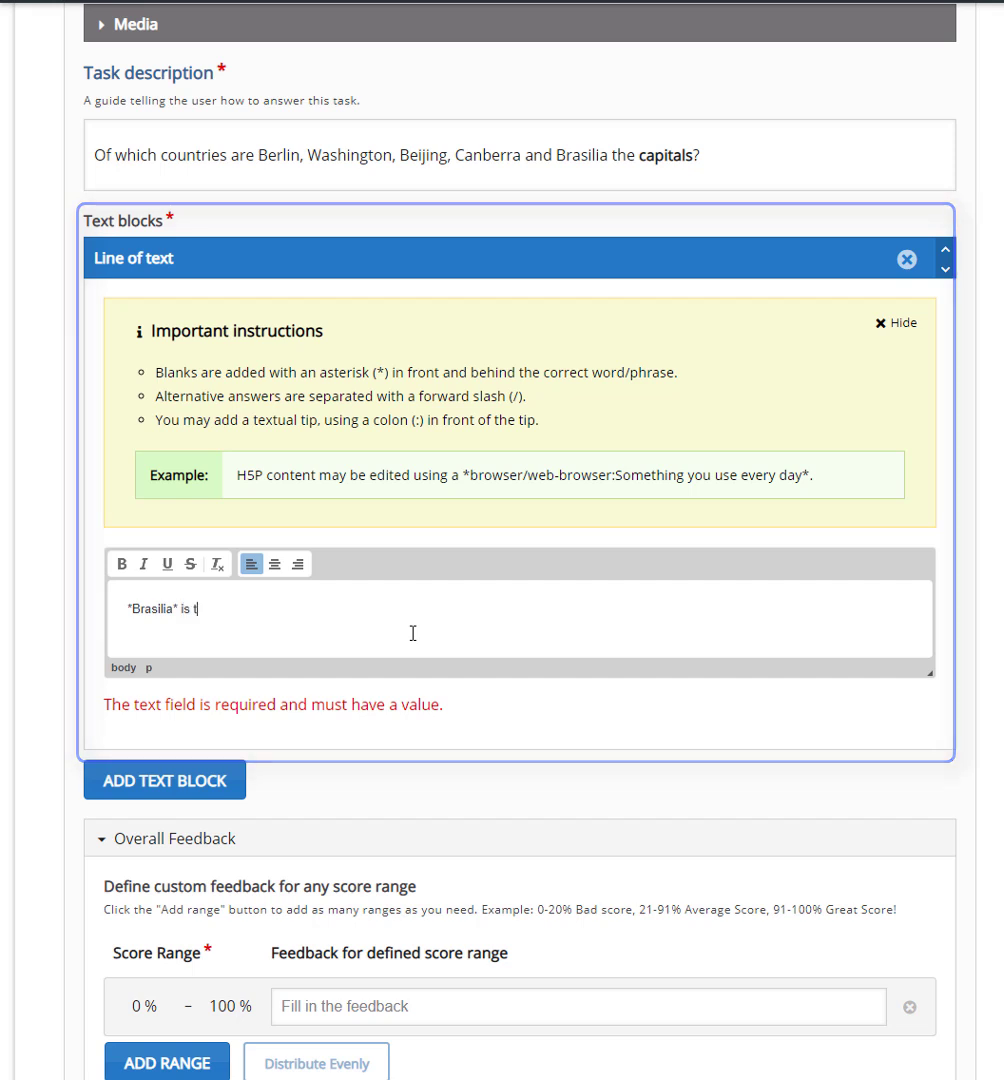
{"action": "type", "text": "apital of"}
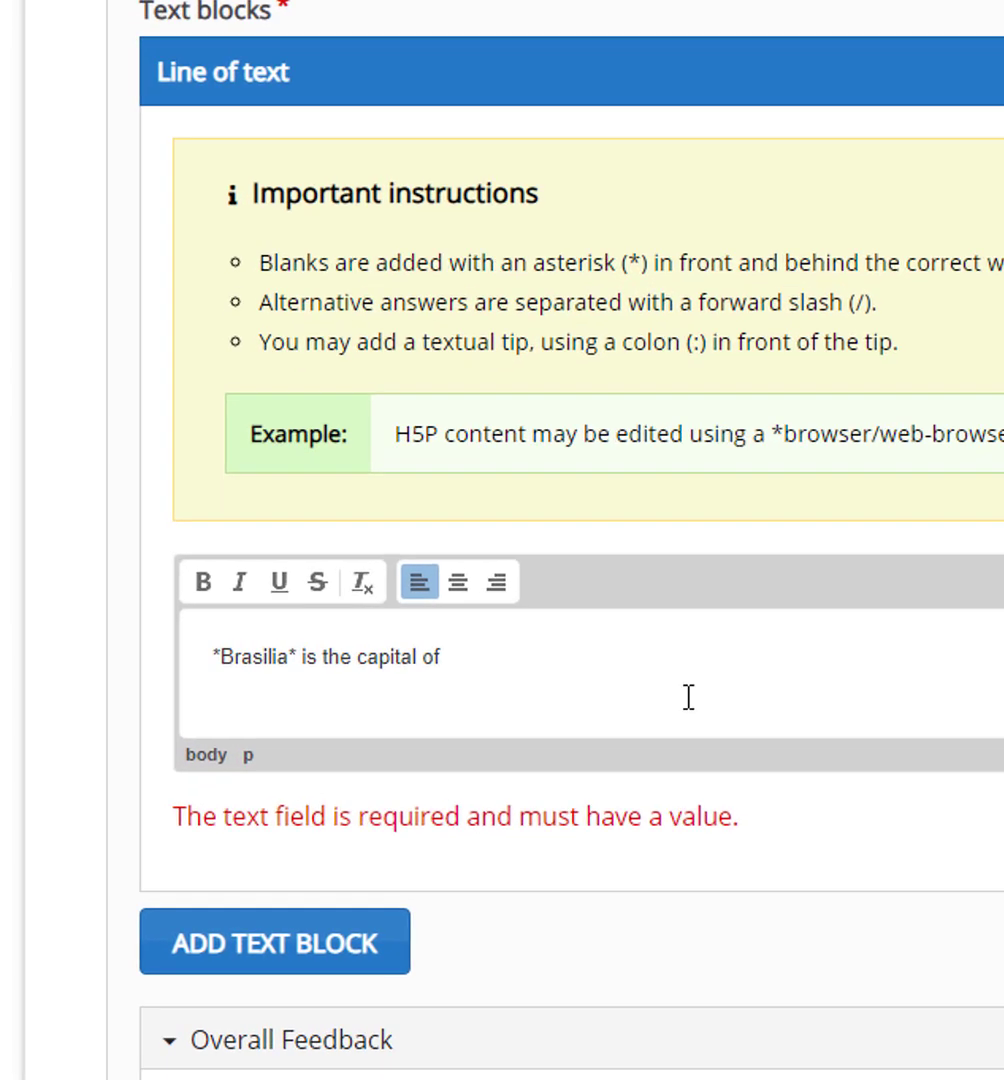
{"action": "type", "text": " B"}
{"action": "type", "text": "rta"}
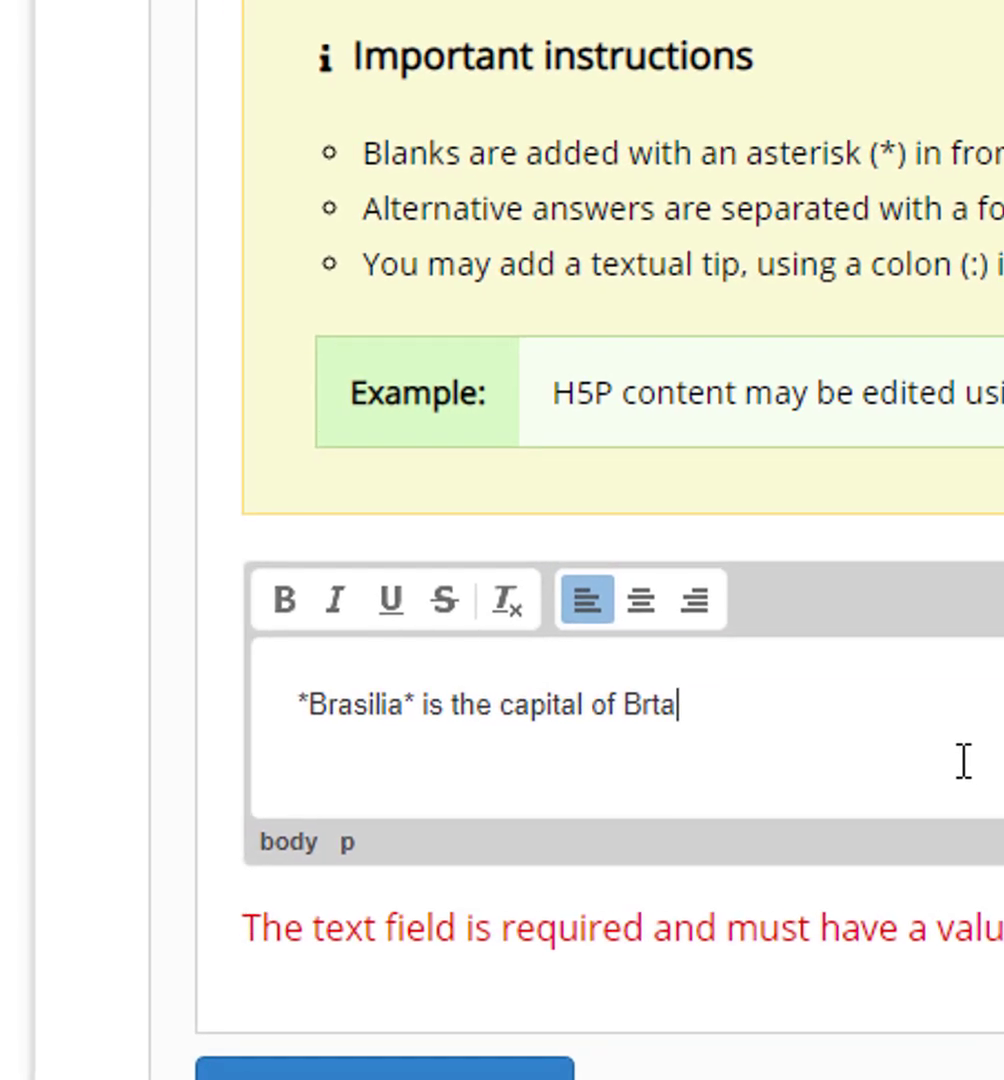
{"action": "key", "text": "BackSpace"}
{"action": "key", "text": "BackSpace"}
{"action": "type", "text": "azil."}
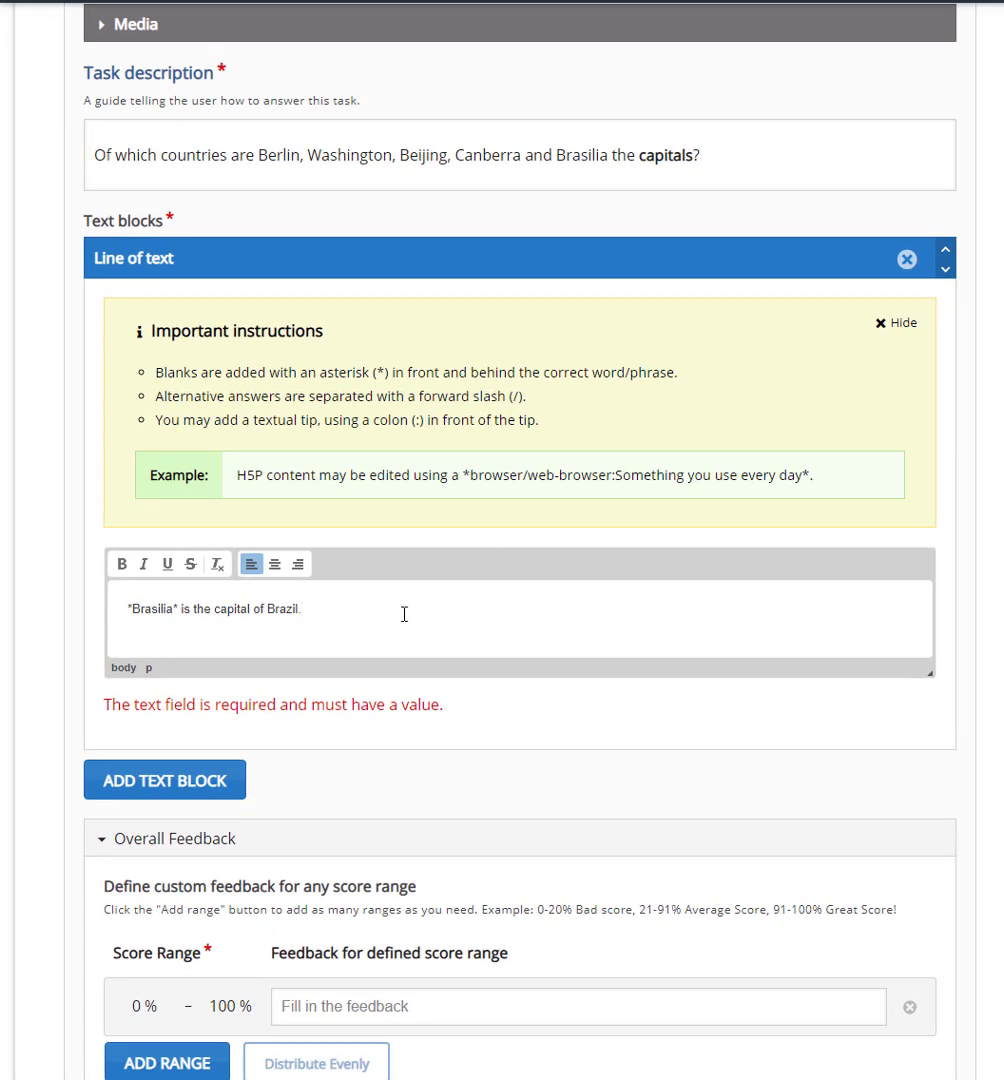
Add a second text block reading "*Washington* is the capital of the U.S.A:The White House is located here"
{"action": "scroll", "coordinate": [404, 614], "scroll_direction": "down", "scroll_amount": 1}
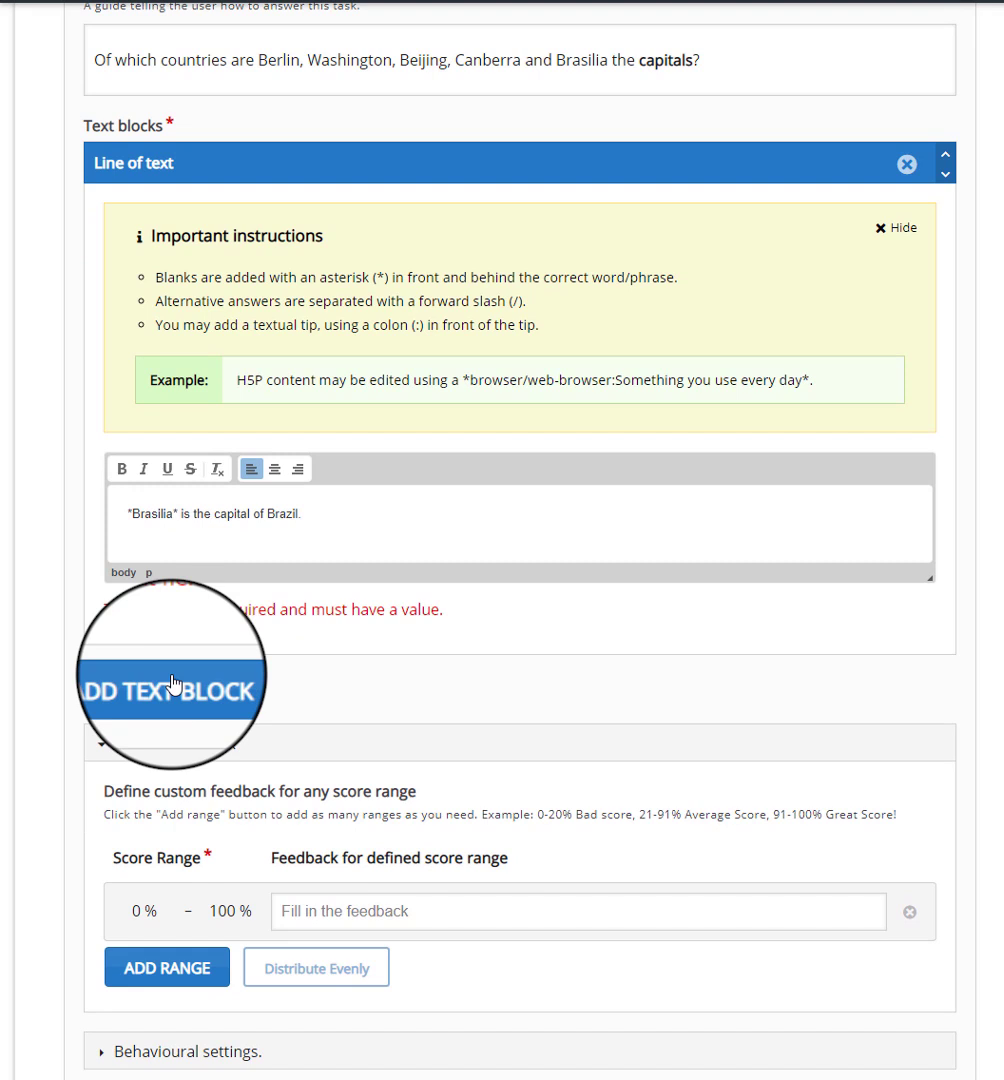
{"action": "left_click", "coordinate": [172, 690]}
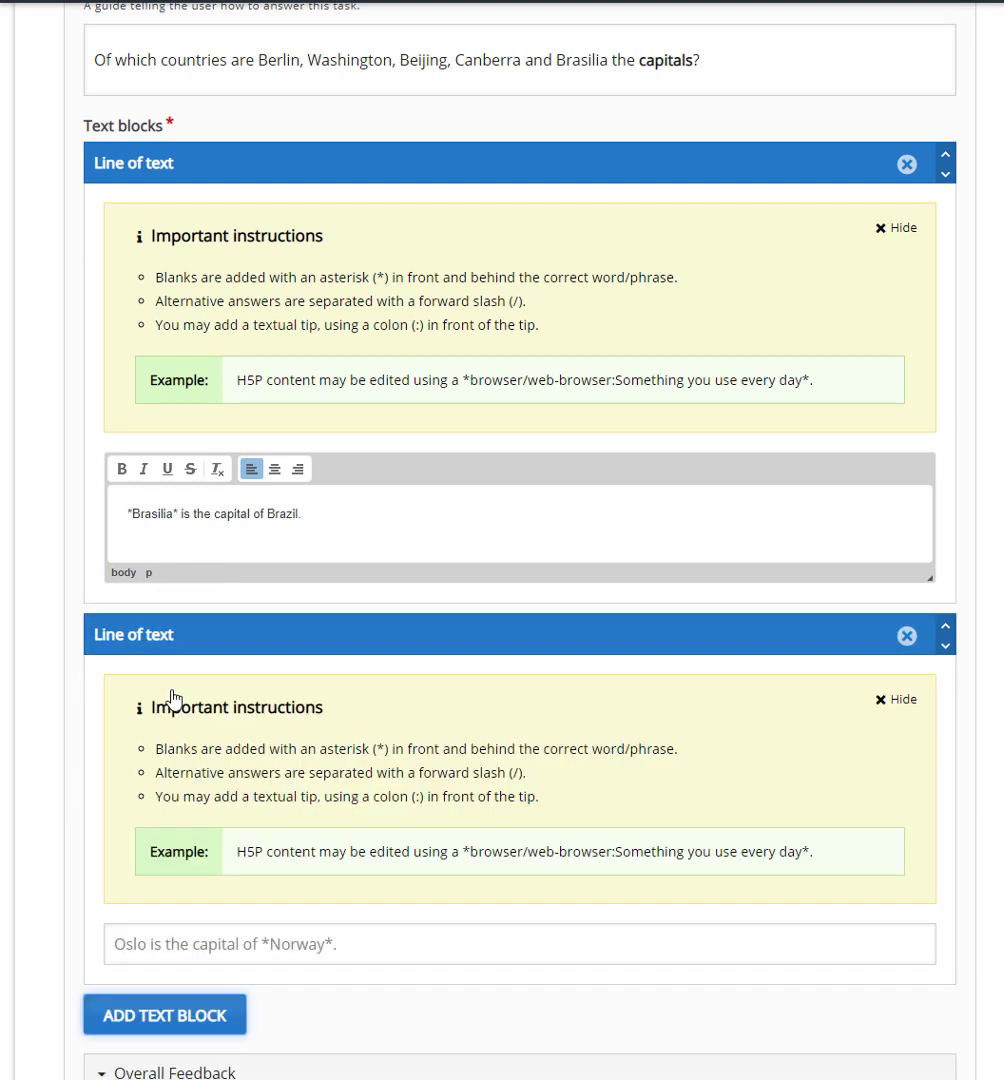
{"action": "left_click", "coordinate": [290, 944]}
{"action": "scroll", "coordinate": [290, 963], "scroll_direction": "down", "scroll_amount": 1}
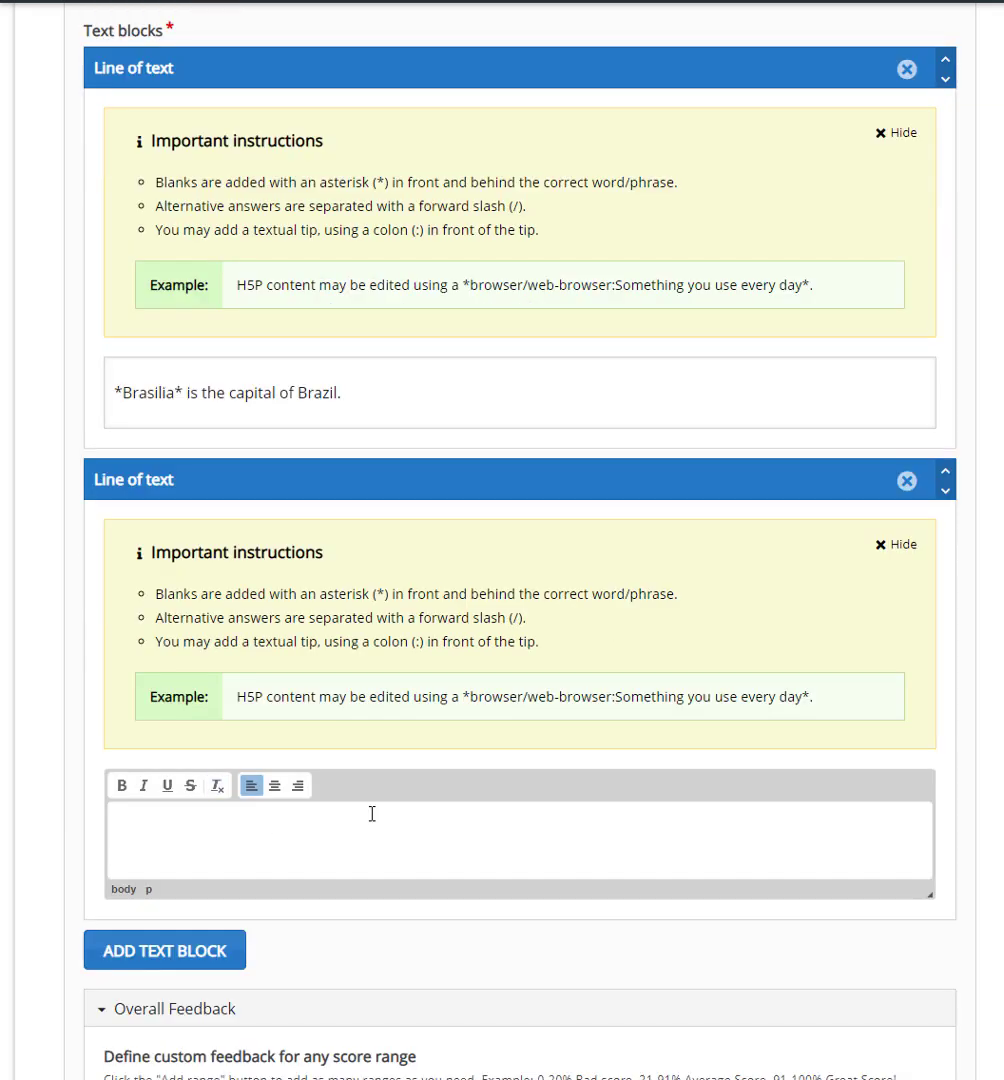
{"action": "type", "text": "*Washington is the Capital of the U"}
{"action": "key", "text": "BackSpace"}
{"action": "key", "text": "BackSpace"}
{"action": "key", "text": "BackSpace"}
{"action": "key", "text": "BackSpace"}
{"action": "key", "text": "BackSpace"}
{"action": "key", "text": "BackSpace"}
{"action": "key", "text": "BackSpace"}
{"action": "key", "text": "BackSpace"}
{"action": "key", "text": "BackSpace"}
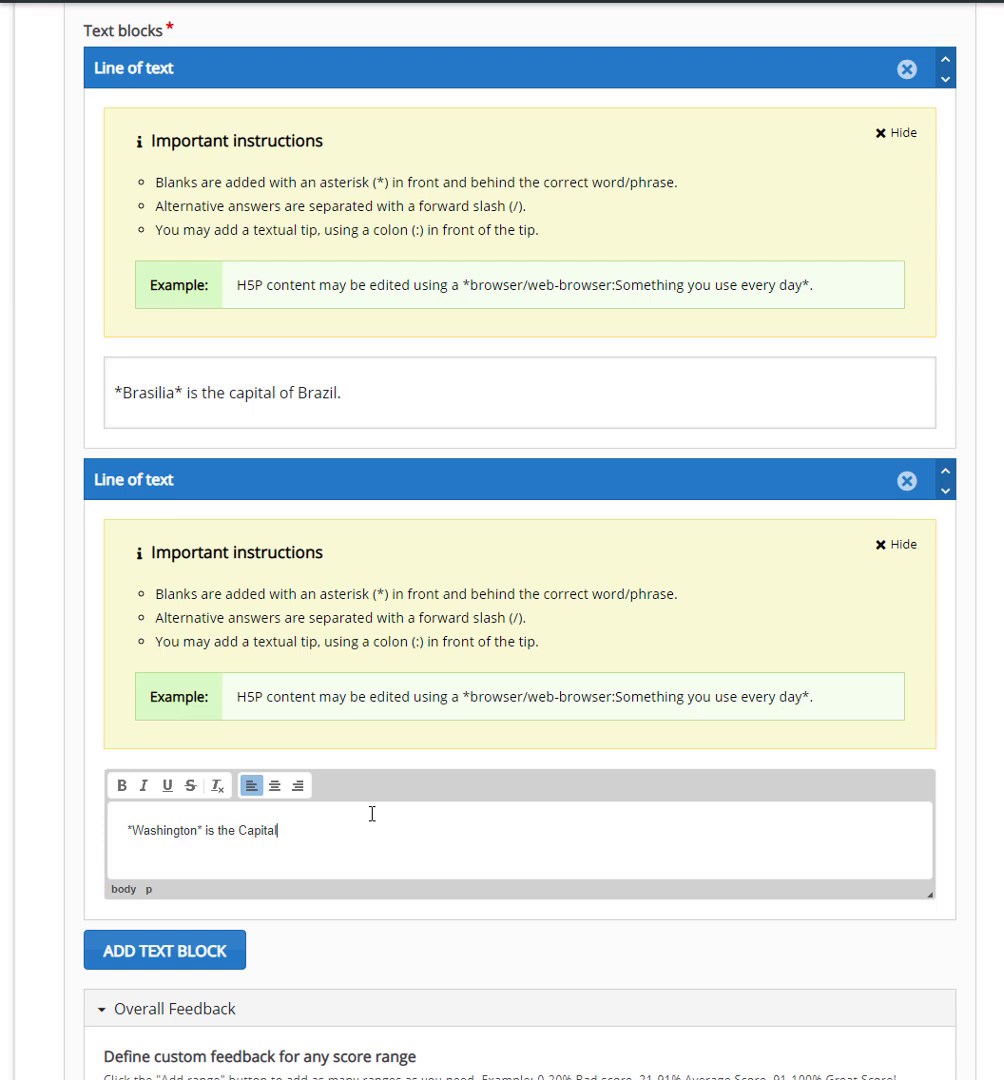
{"action": "key", "text": "BackSpace"}
{"action": "key", "text": "BackSpace"}
{"action": "key", "text": "BackSpace"}
{"action": "key", "text": "BackSpace"}
{"action": "key", "text": "BackSpace"}
{"action": "key", "text": "BackSpace"}
{"action": "type", "text": "capital of the U.S.A:The wWhite House is located here"}
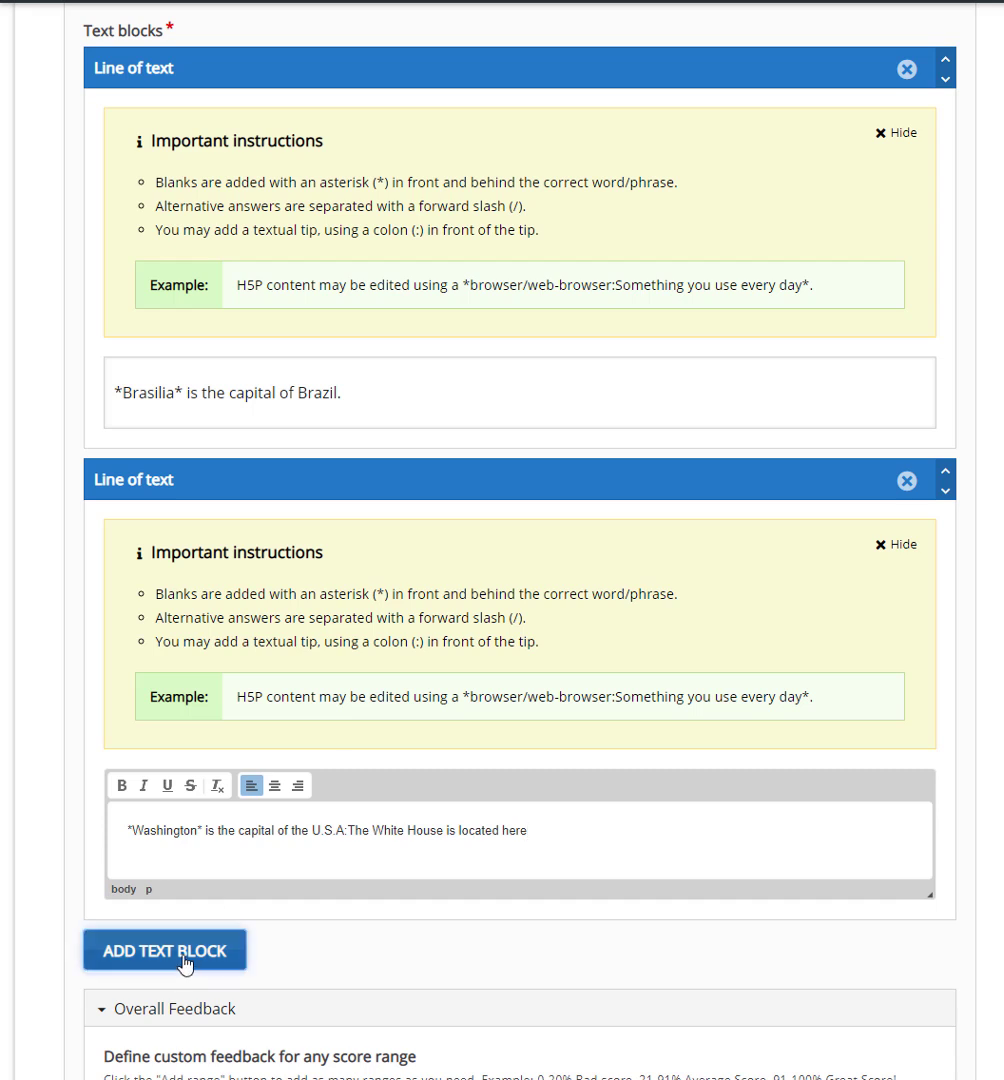
Add further text blocks for the remaining capitals, including "*Beijing* is the capital of China" and "*Canbera* is the capital of Australia"
{"action": "left_click", "coordinate": [225, 953]}
{"action": "scroll", "coordinate": [510, 611], "scroll_direction": "down", "scroll_amount": 2}
{"action": "scroll", "coordinate": [510, 610], "scroll_direction": "down", "scroll_amount": 2}
{"action": "left_click", "coordinate": [276, 889]}
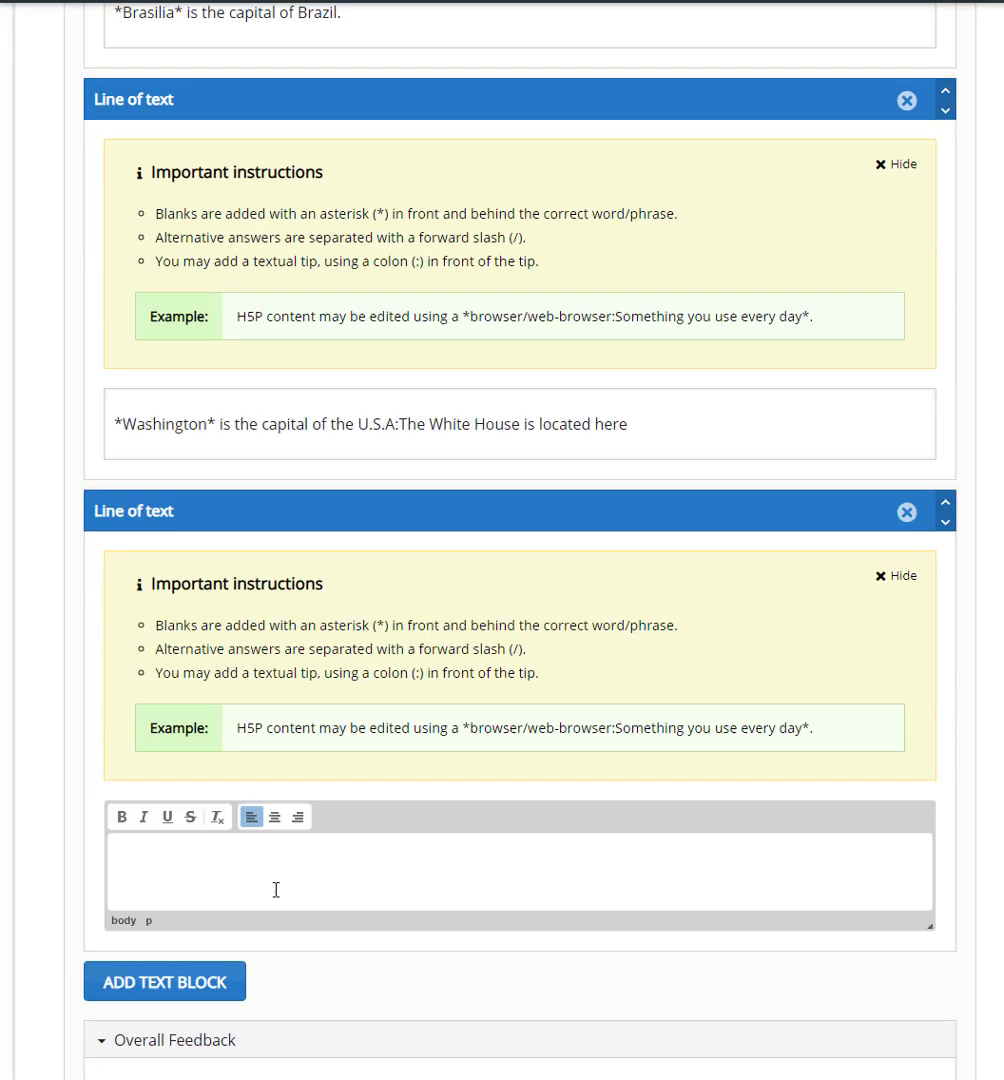
{"action": "type", "text": "*Berlin* is "}
{"action": "type", "text": "the capital of China"}
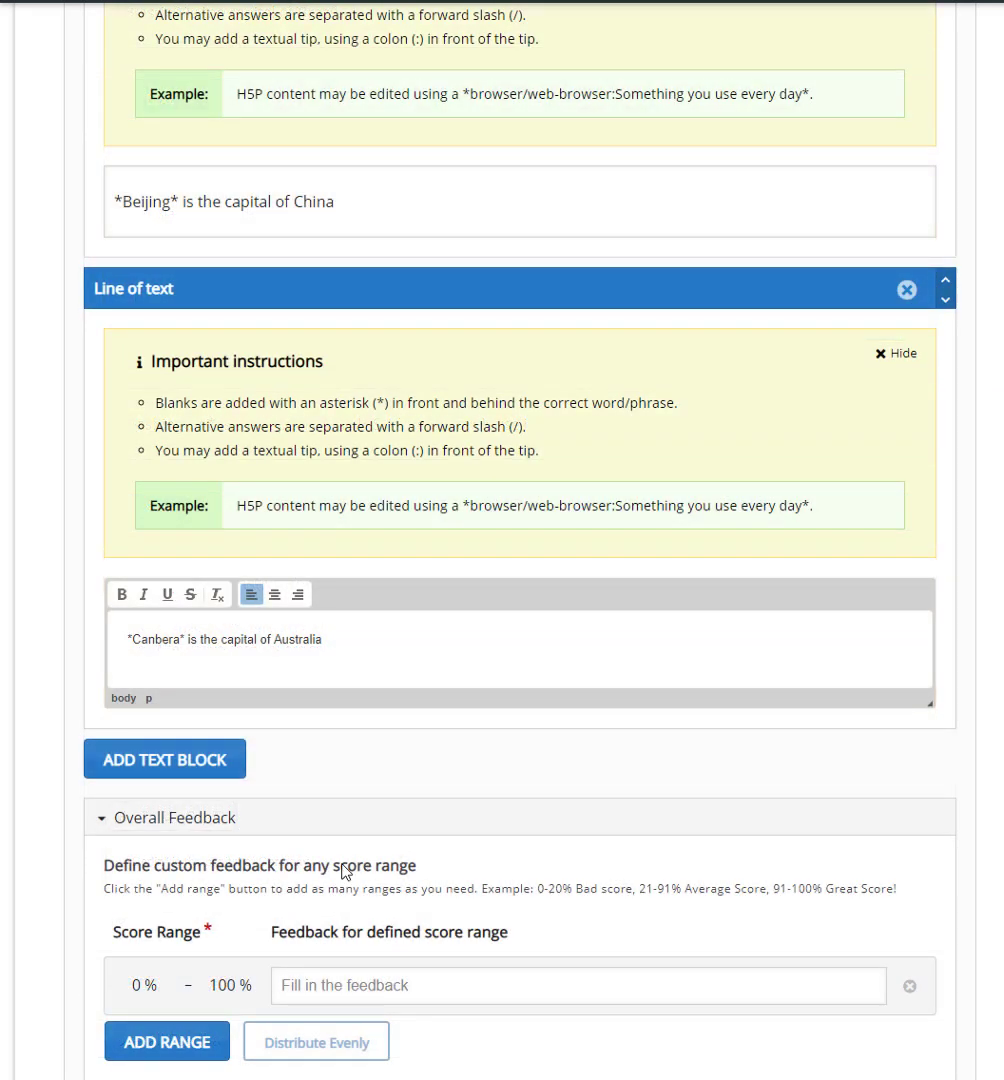
{"action": "scroll", "coordinate": [343, 870], "scroll_direction": "down", "scroll_amount": 2}
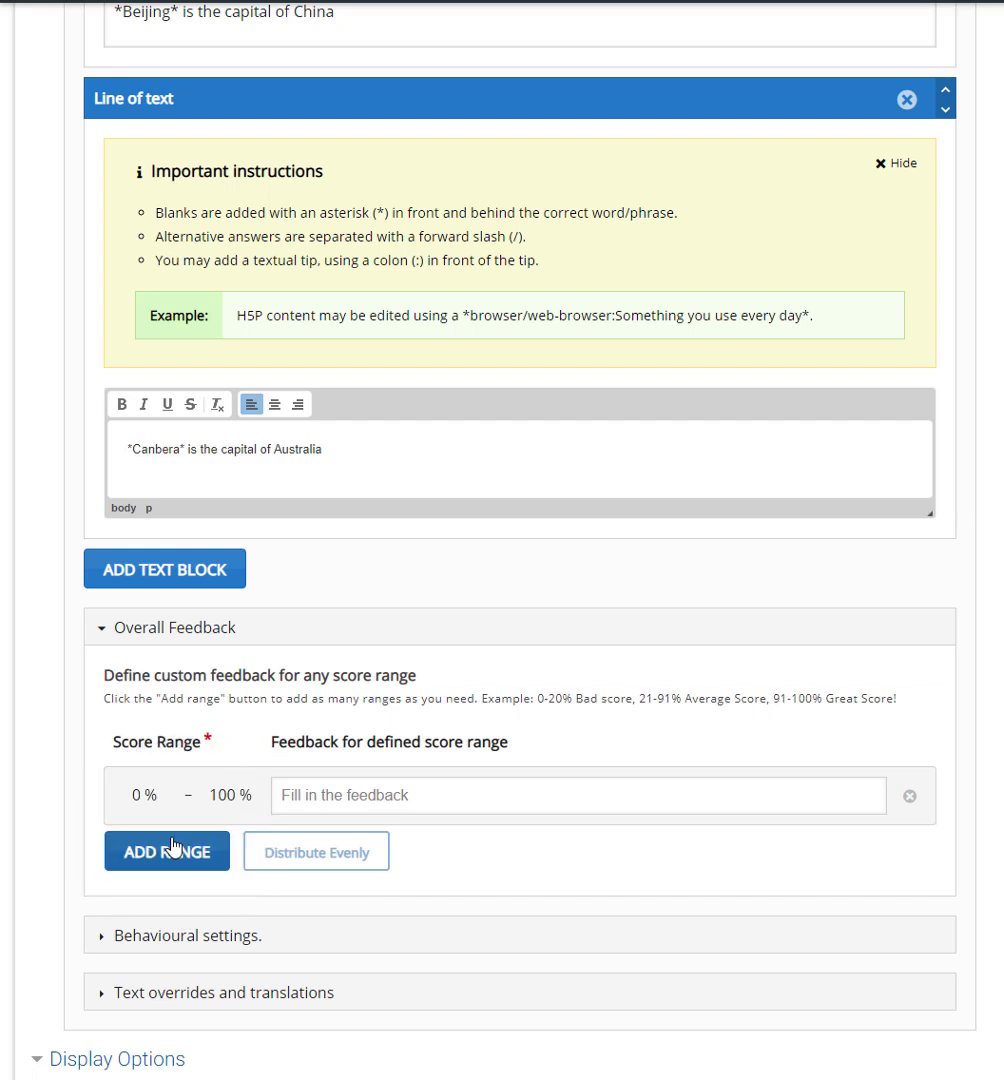
Add a score range to the overall feedback, ending the first range at 80% with the feedback "You need to try again."
{"action": "left_click", "coordinate": [176, 849]}
{"action": "left_click", "coordinate": [252, 797]}
{"action": "type", "text": "8"}
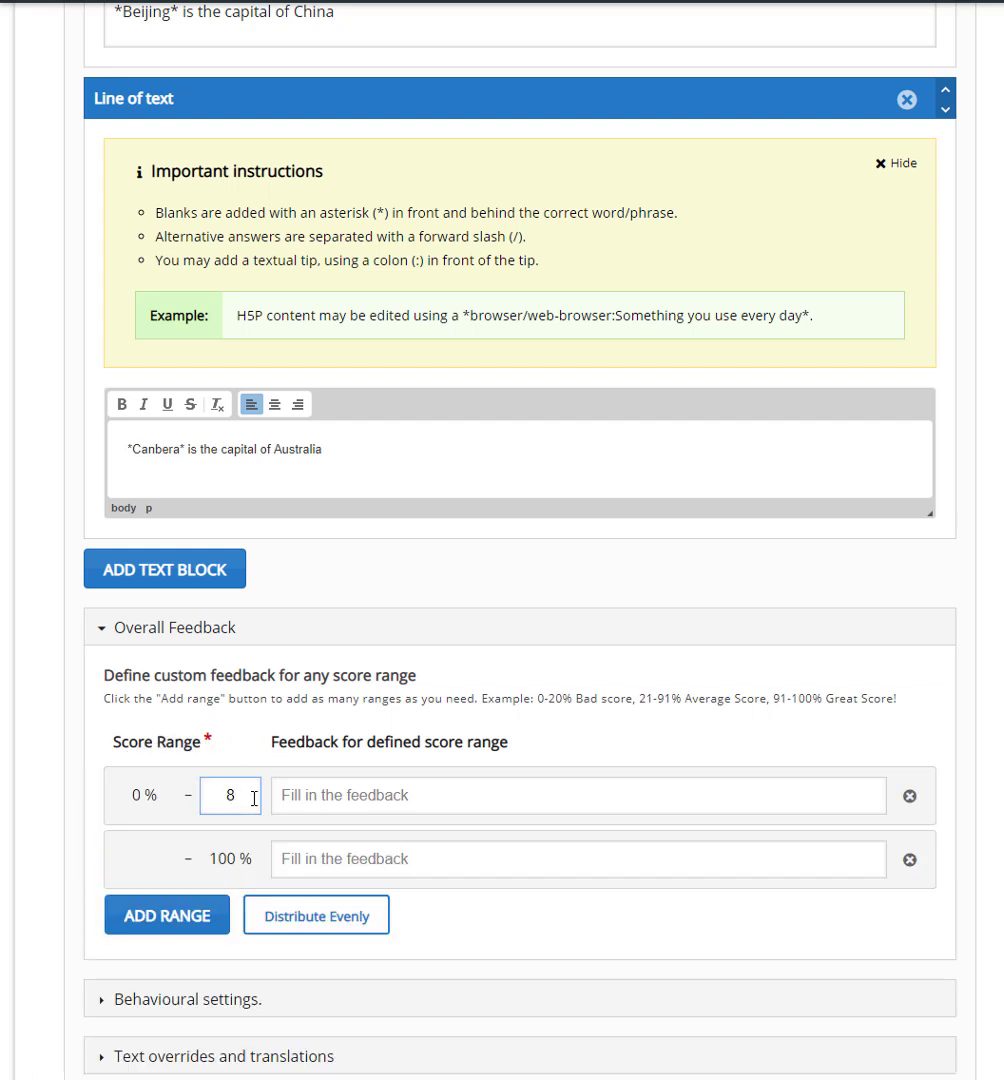
{"action": "type", "text": "0"}
{"action": "left_click", "coordinate": [326, 795]}
{"action": "type", "text": "You need to try again."}
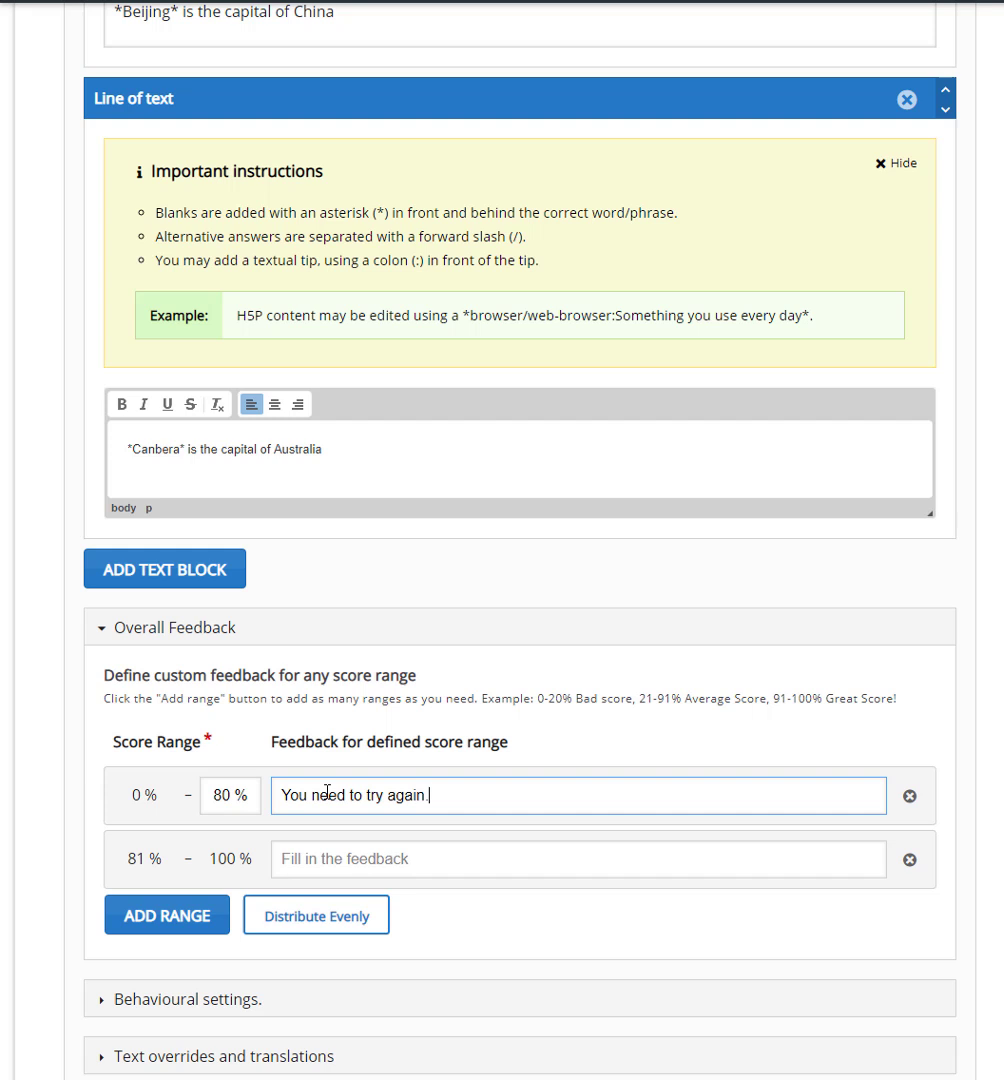
Fill in the feedback for the 81–100% score range with "Well done. You have completed the exercise."
{"action": "left_click", "coordinate": [385, 843]}
{"action": "type", "text": "Well done. You have completed t"}
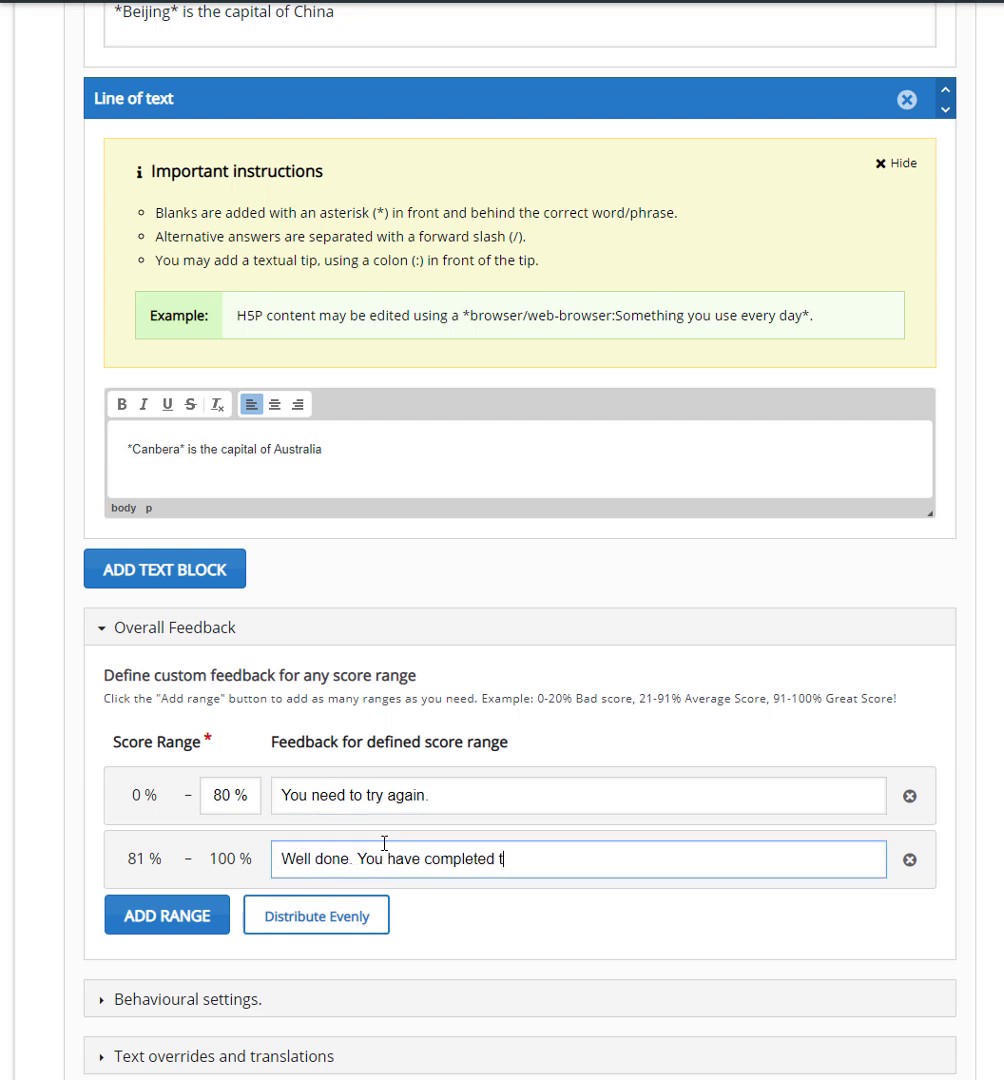
{"action": "type", "text": "he exercise."}
Set the activity's grade to pass to 8.00 in the grade settings
{"action": "scroll", "coordinate": [355, 869], "scroll_direction": "down", "scroll_amount": 3}
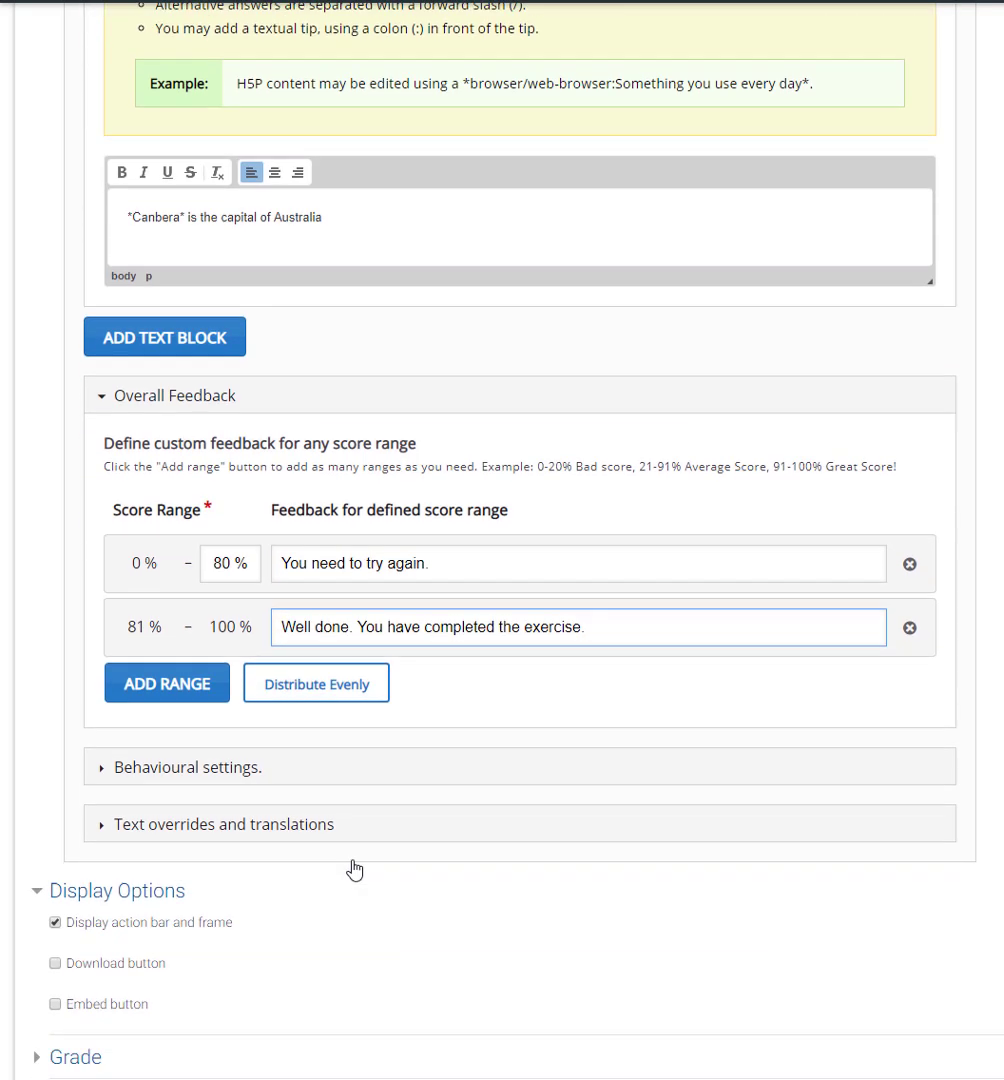
{"action": "scroll", "coordinate": [352, 867], "scroll_direction": "down", "scroll_amount": 3}
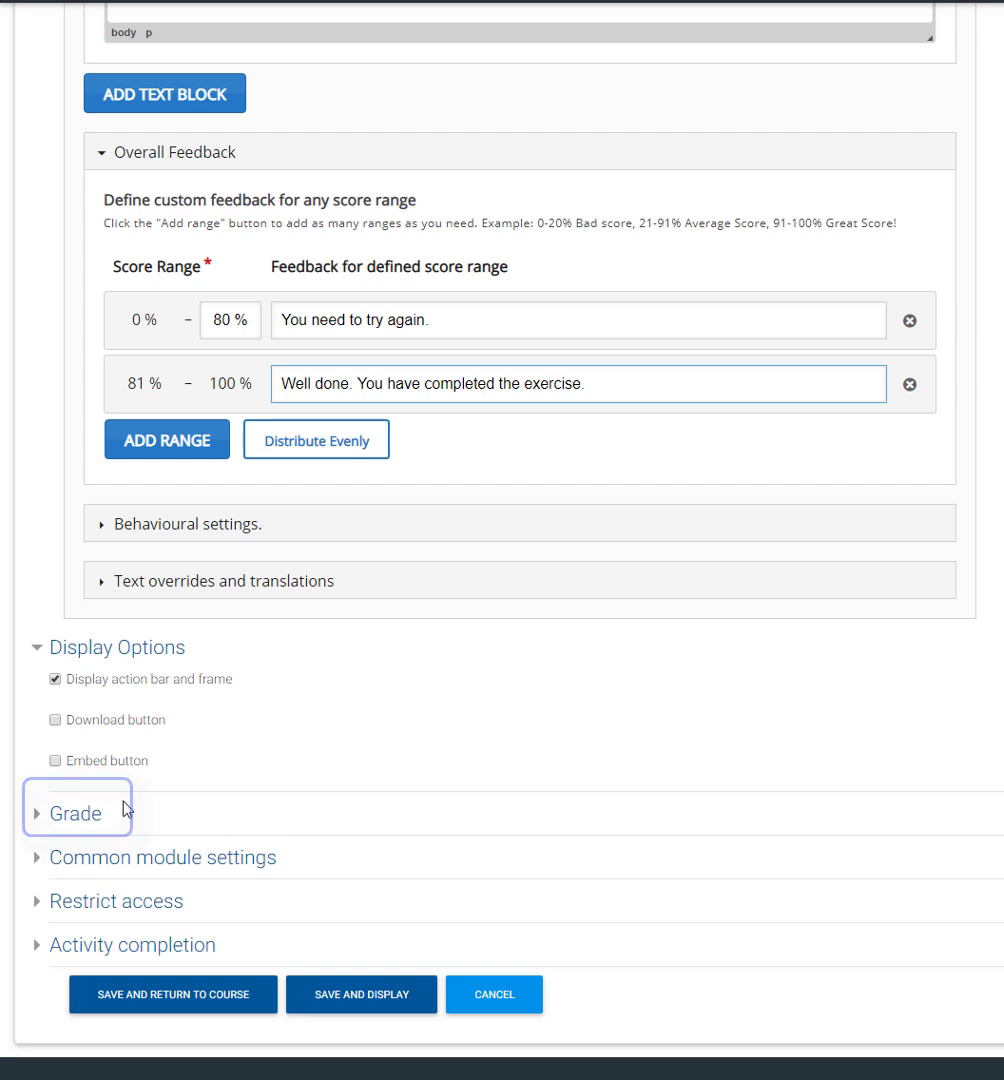
{"action": "left_click", "coordinate": [85, 815]}
{"action": "scroll", "coordinate": [82, 818], "scroll_direction": "down", "scroll_amount": 3}
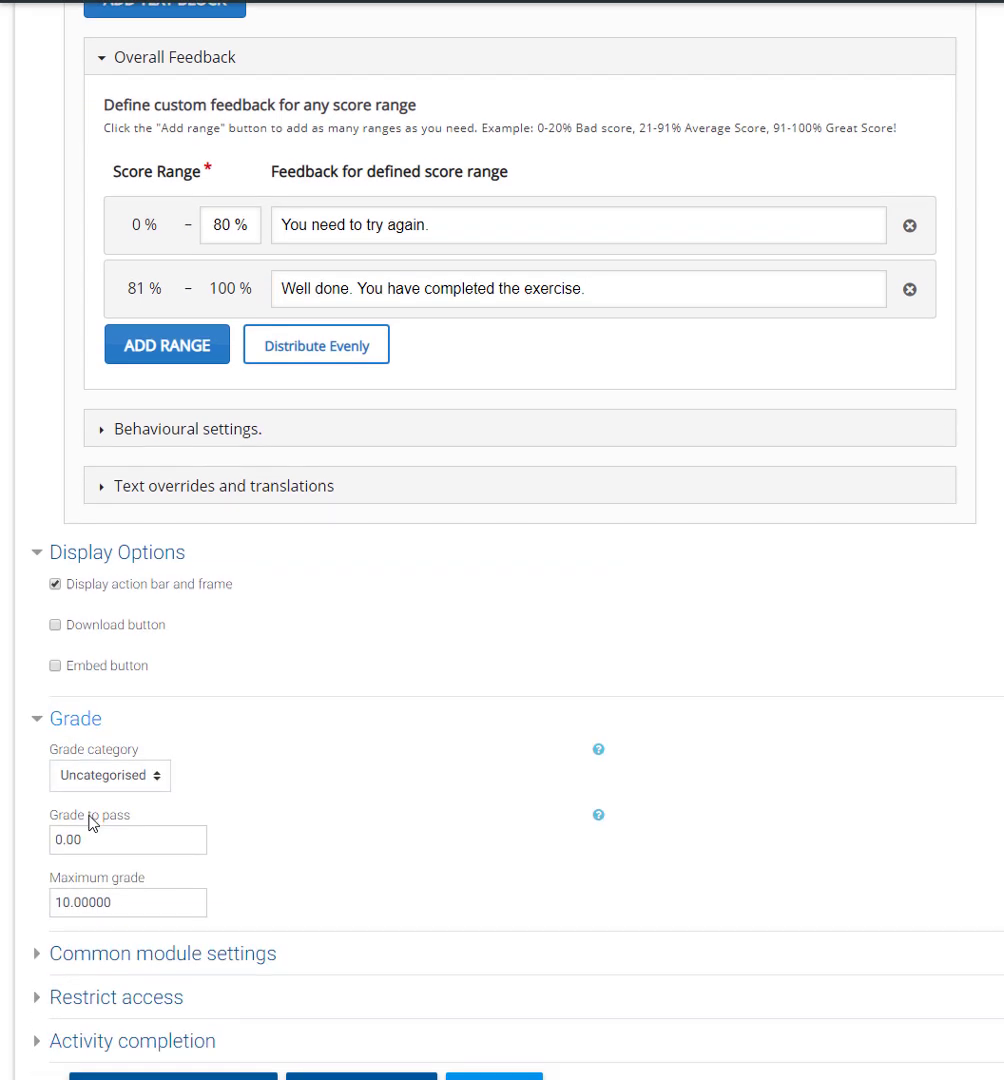
{"action": "left_click_drag", "start_coordinate": [53, 745], "coordinate": [61, 744]}
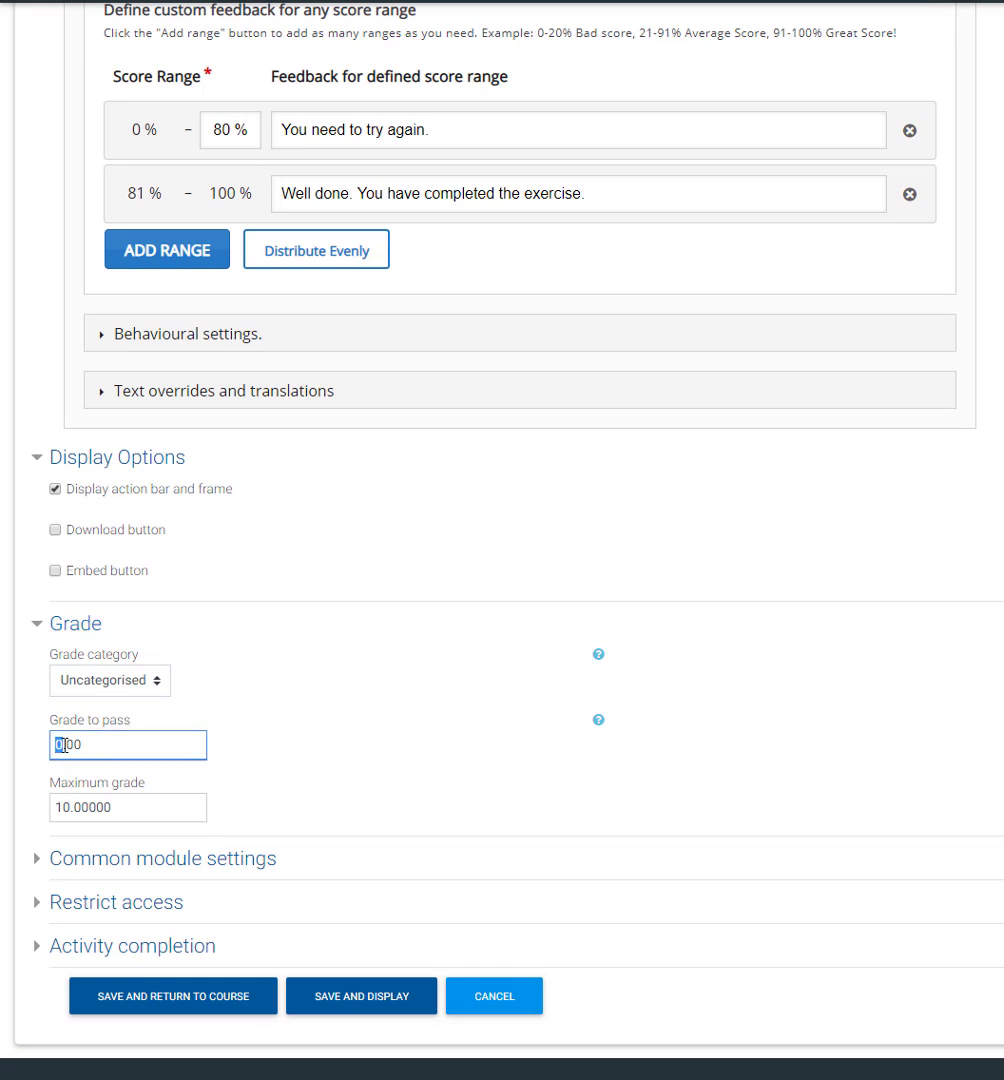
{"action": "left_click", "coordinate": [164, 811]}
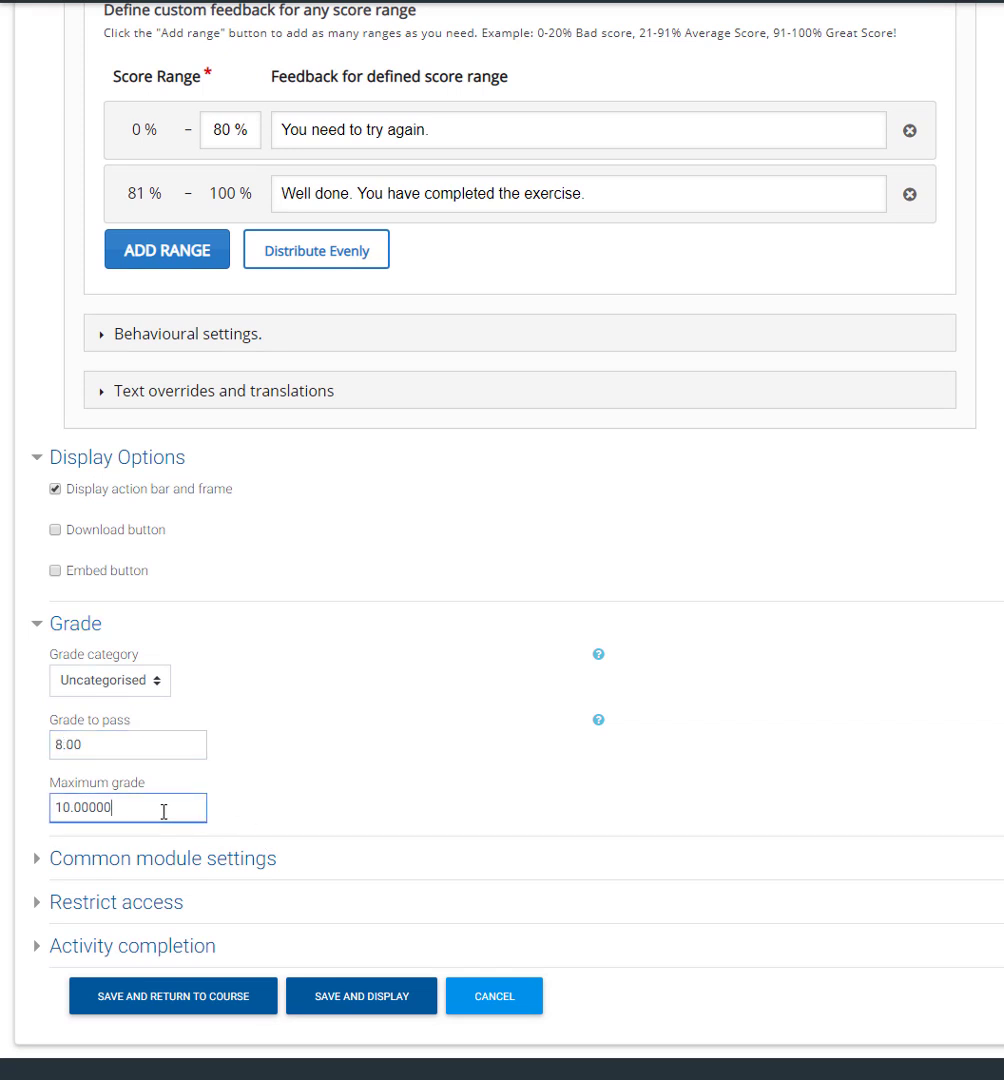
Set completion tracking to "Show activity as complete when conditions are met" with a grade required, and save and display the activity
{"action": "left_click", "coordinate": [107, 948]}
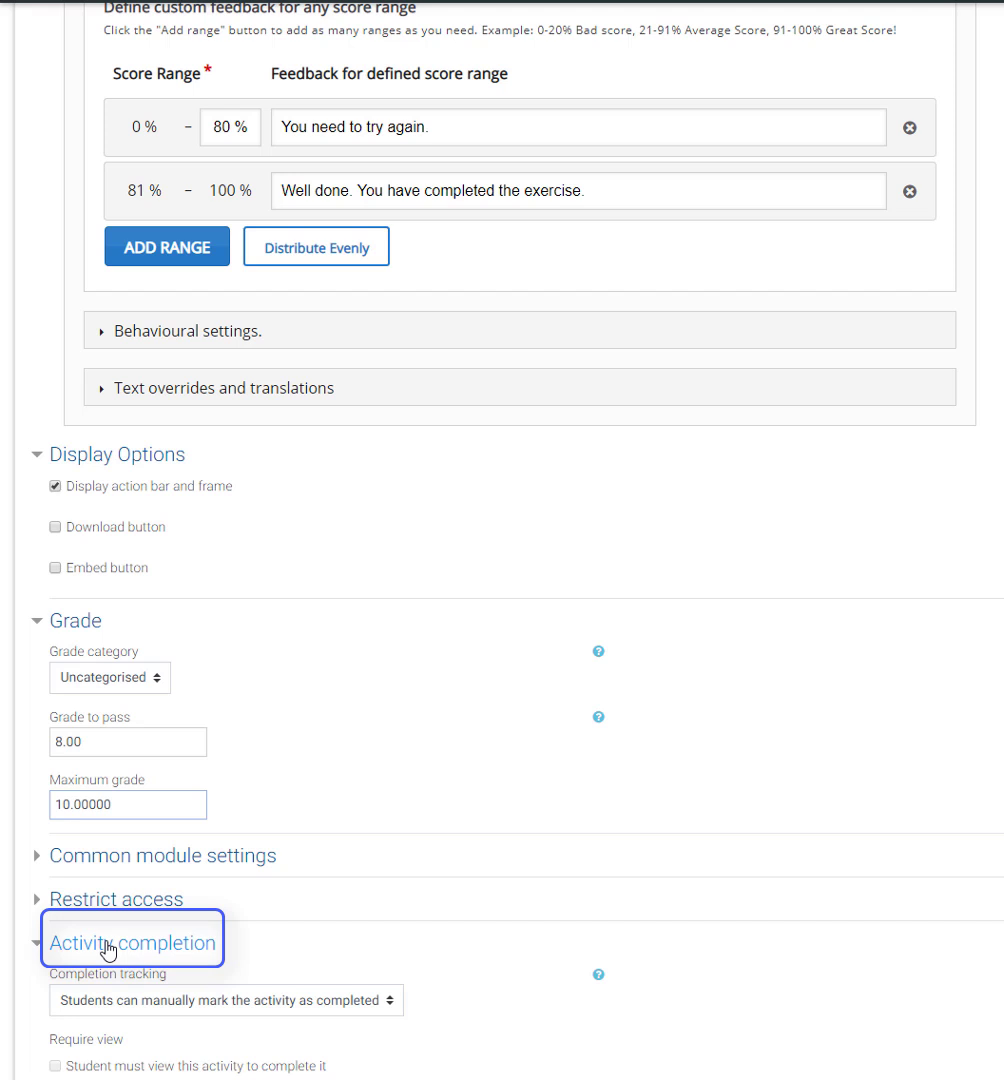
{"action": "scroll", "coordinate": [150, 915], "scroll_direction": "down", "scroll_amount": 1}
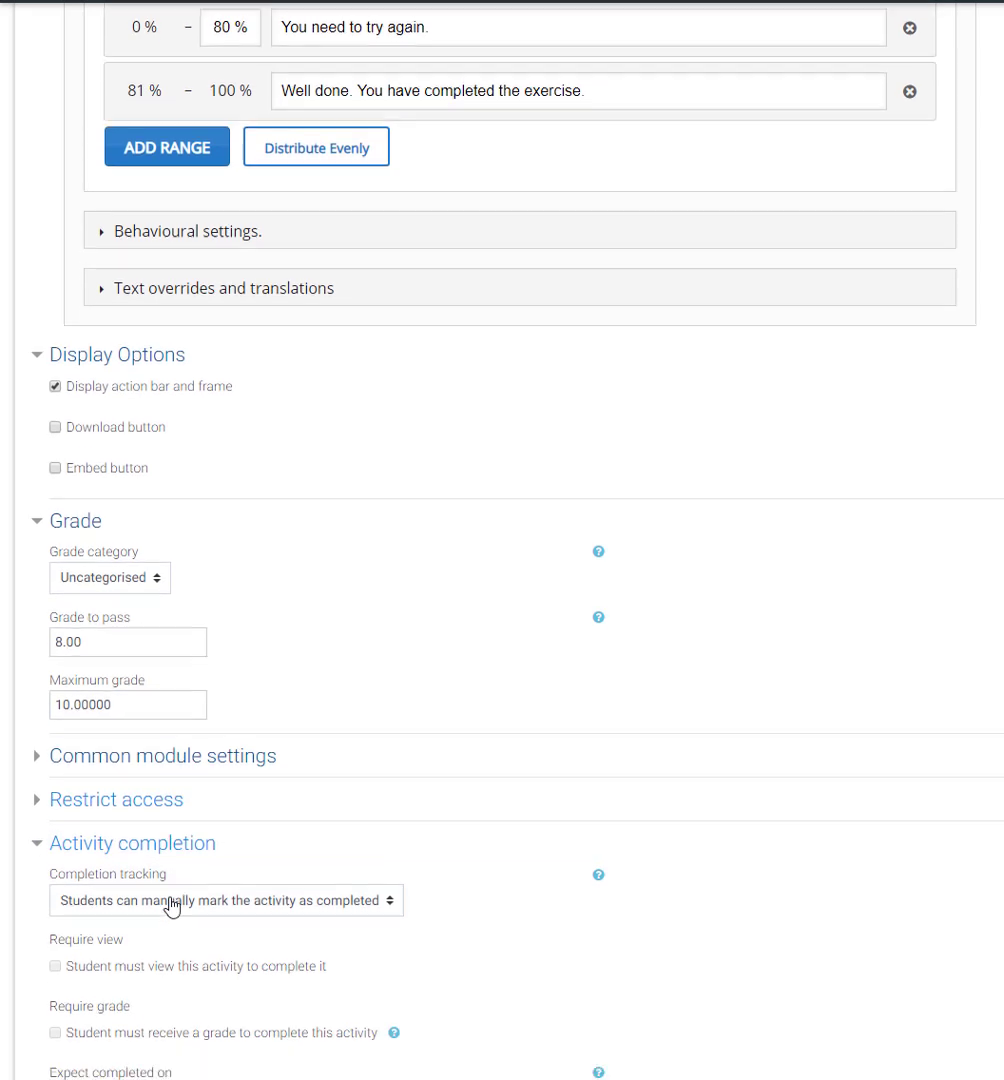
{"action": "scroll", "coordinate": [172, 906], "scroll_direction": "down", "scroll_amount": 2}
{"action": "left_click", "coordinate": [220, 735]}
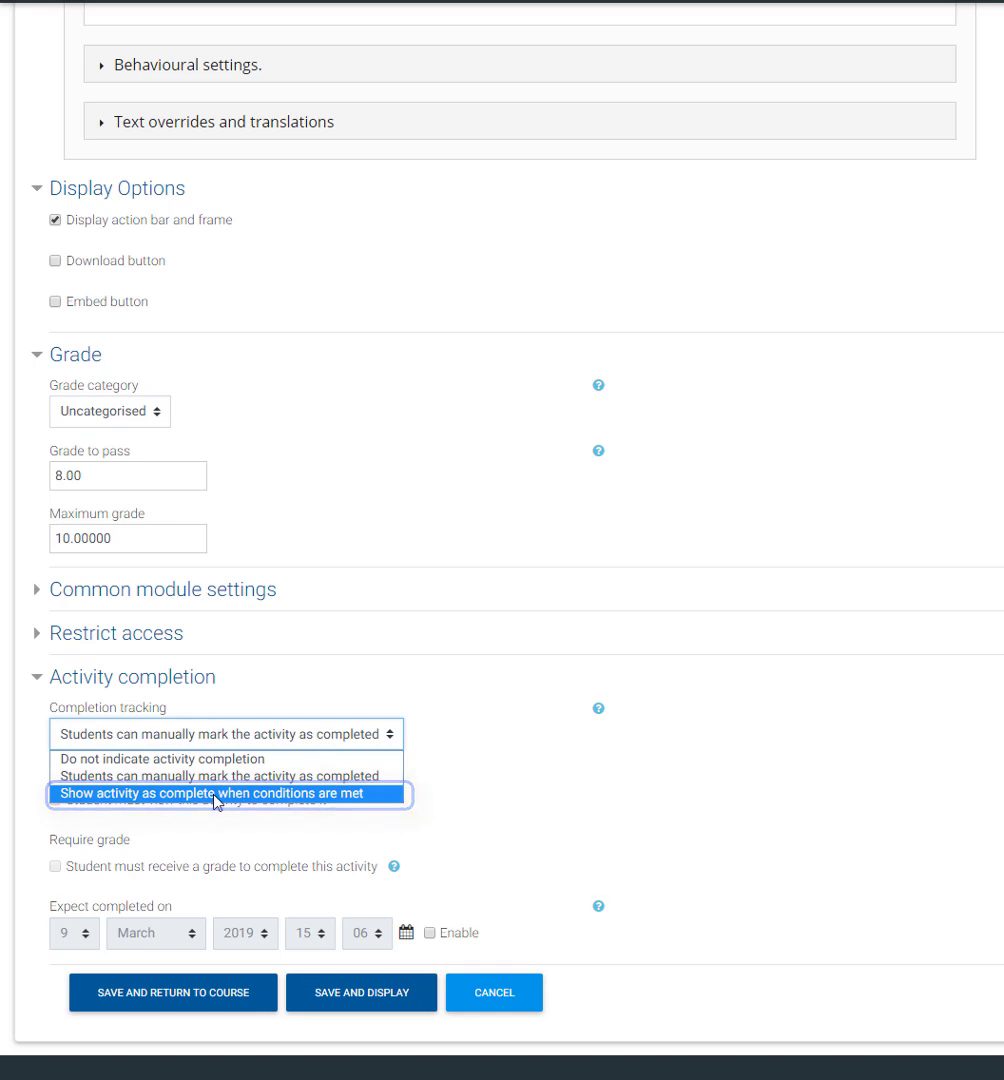
{"action": "left_click", "coordinate": [214, 795]}
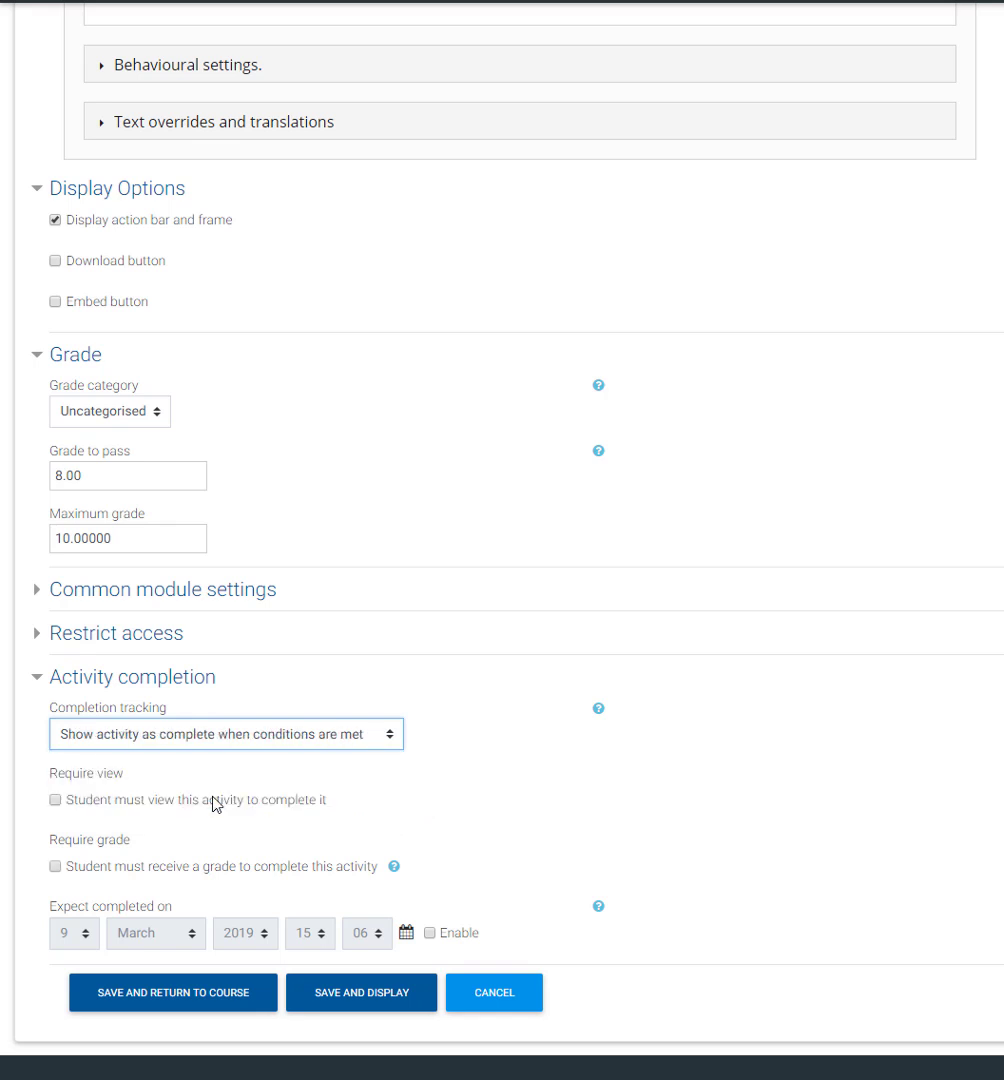
{"action": "left_click", "coordinate": [121, 868]}
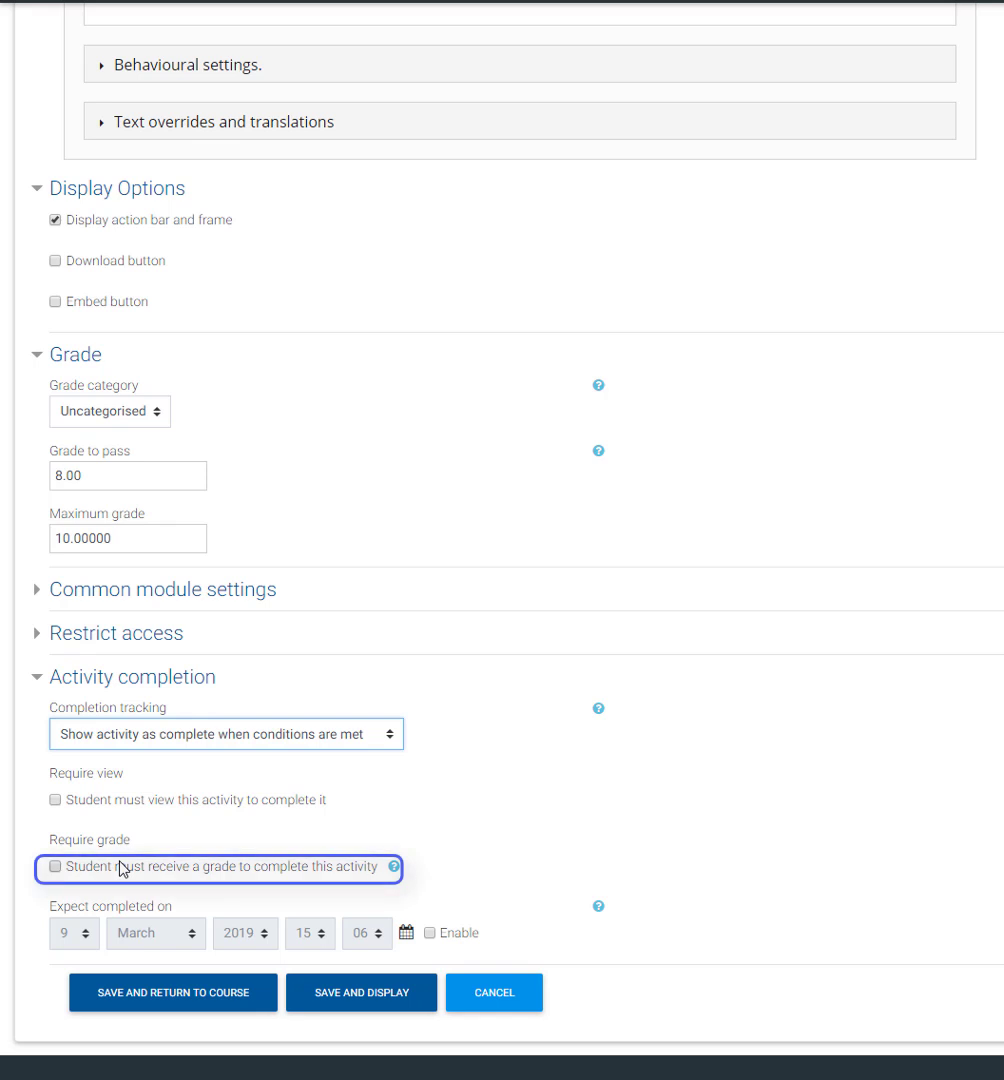
{"action": "left_click", "coordinate": [372, 996]}
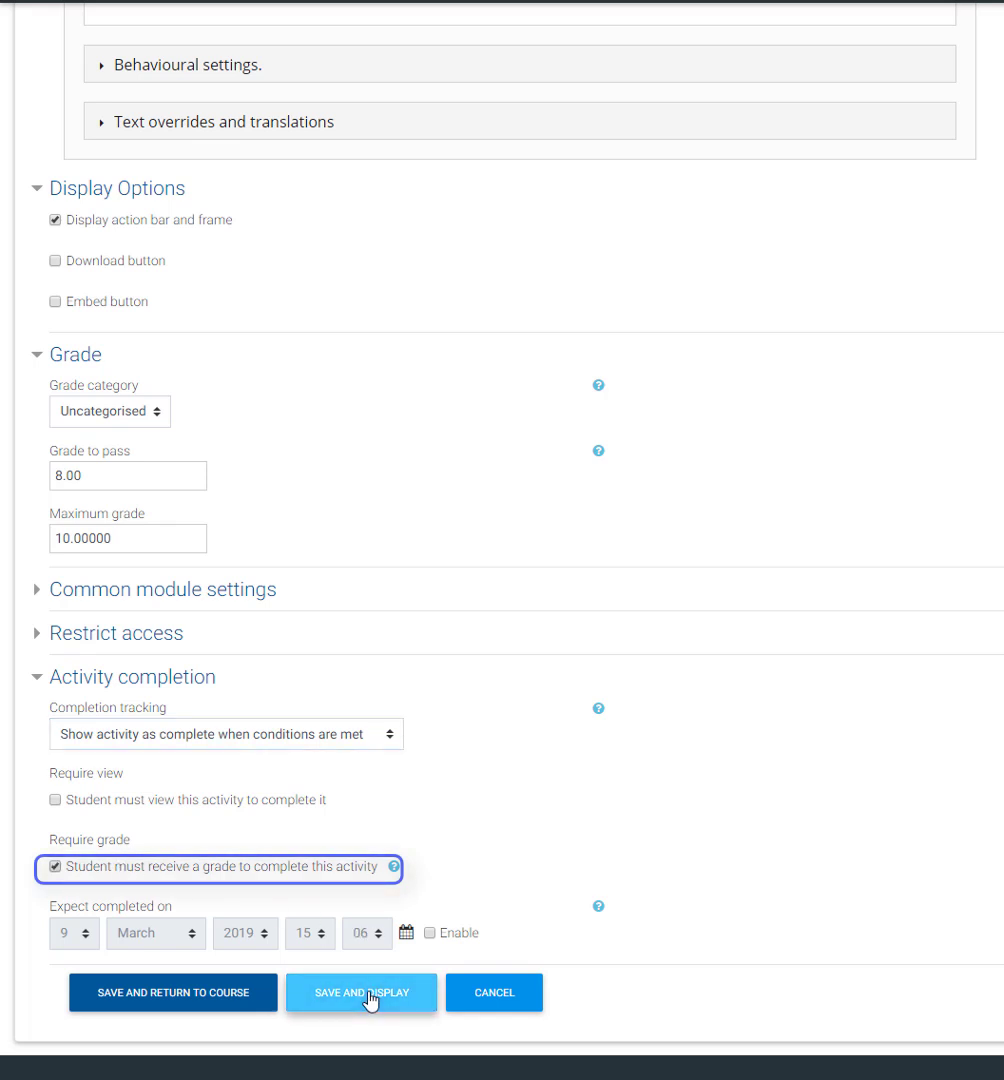